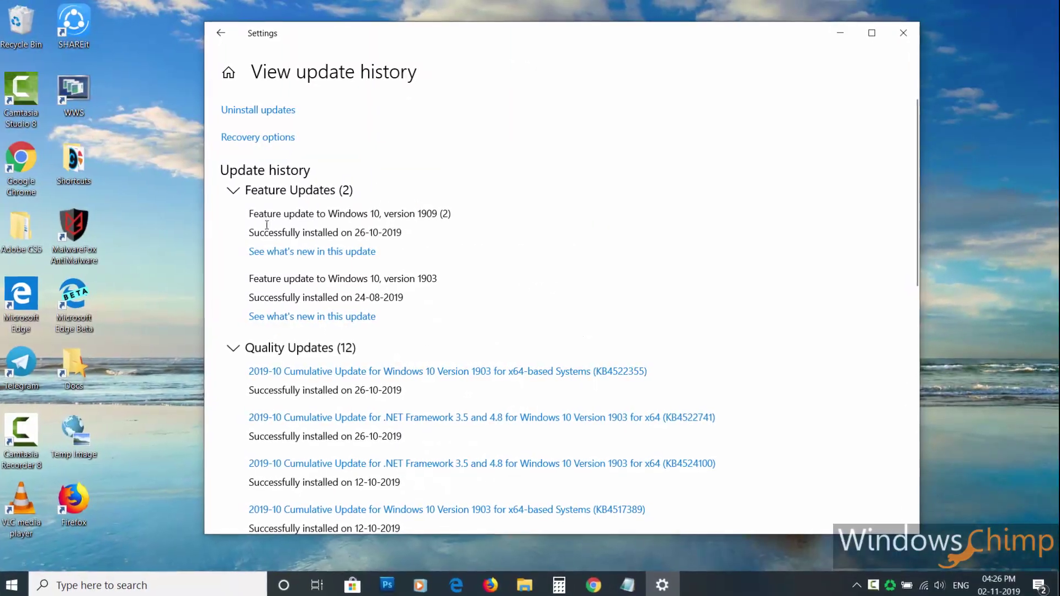
Examine the update history for the installed Windows 10 feature updates 1909 and 1903 and the quality updates.
drag(398, 208, 447, 216)
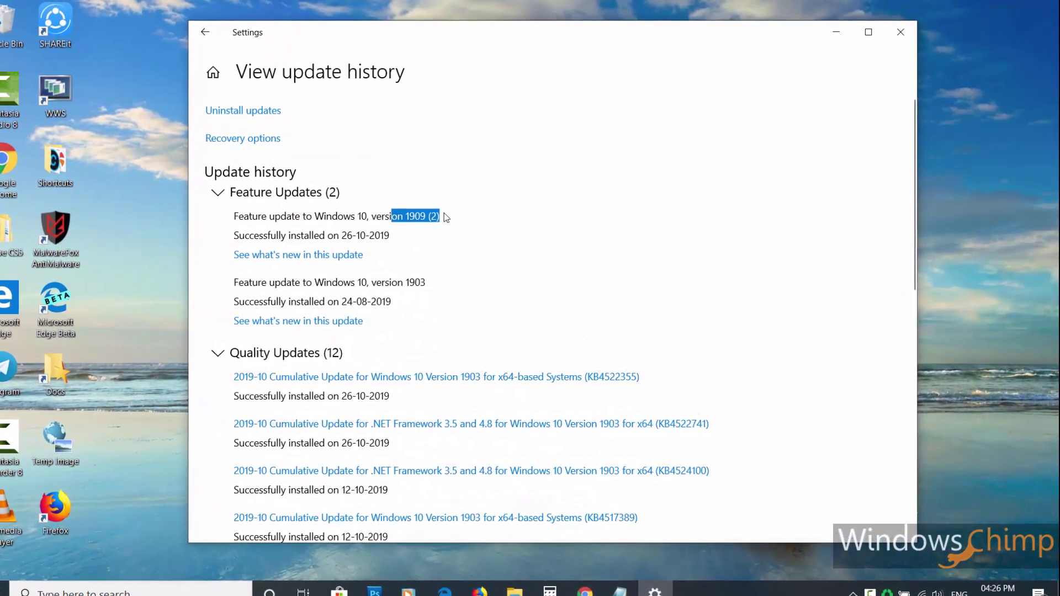
click(363, 233)
drag(336, 236, 395, 251)
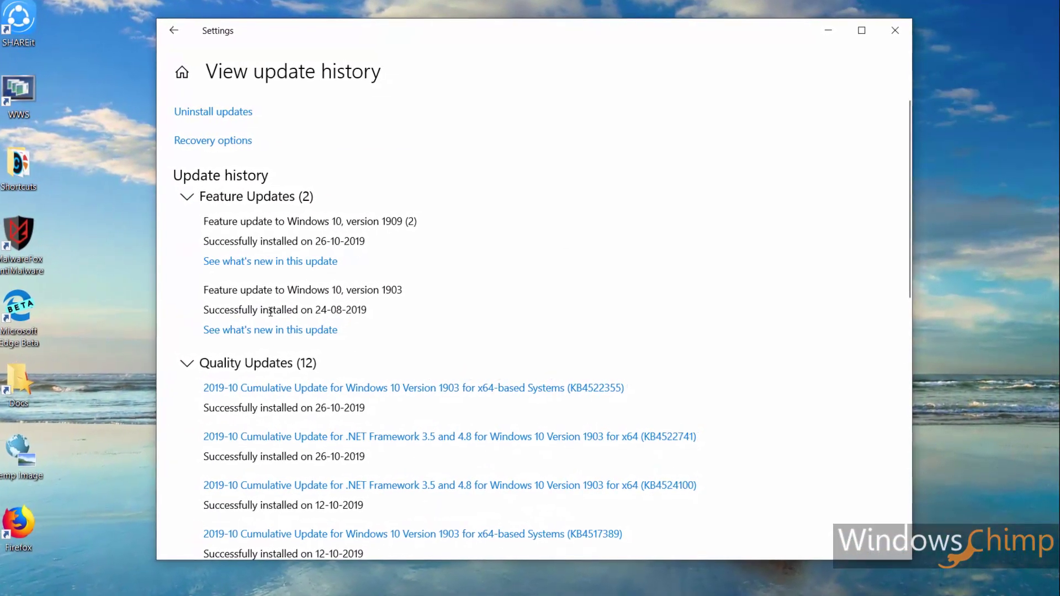
drag(269, 308, 433, 312)
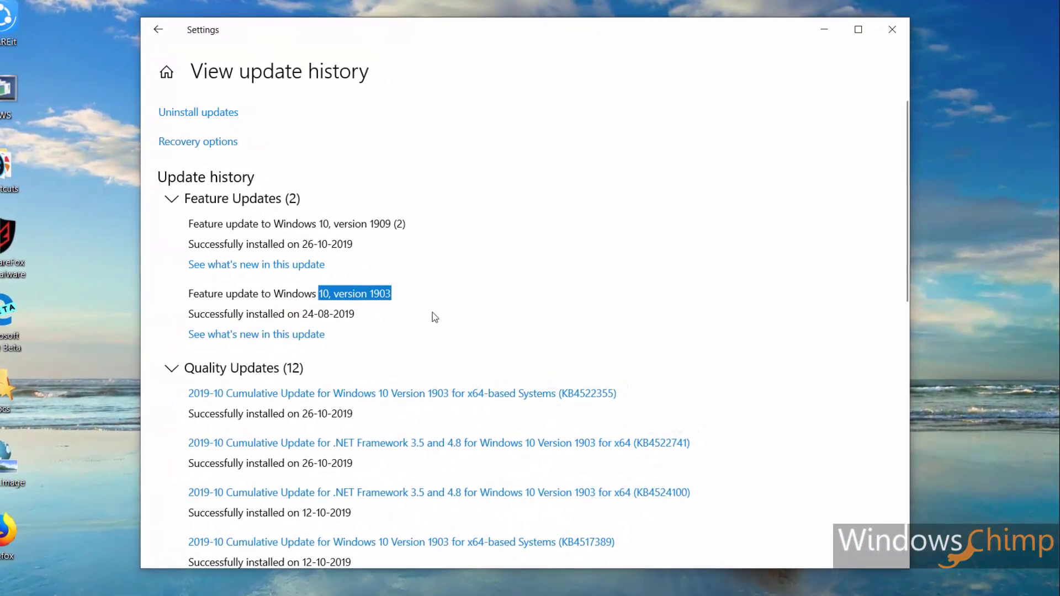
scroll(393, 357, down, 3)
scroll(391, 360, down, 6)
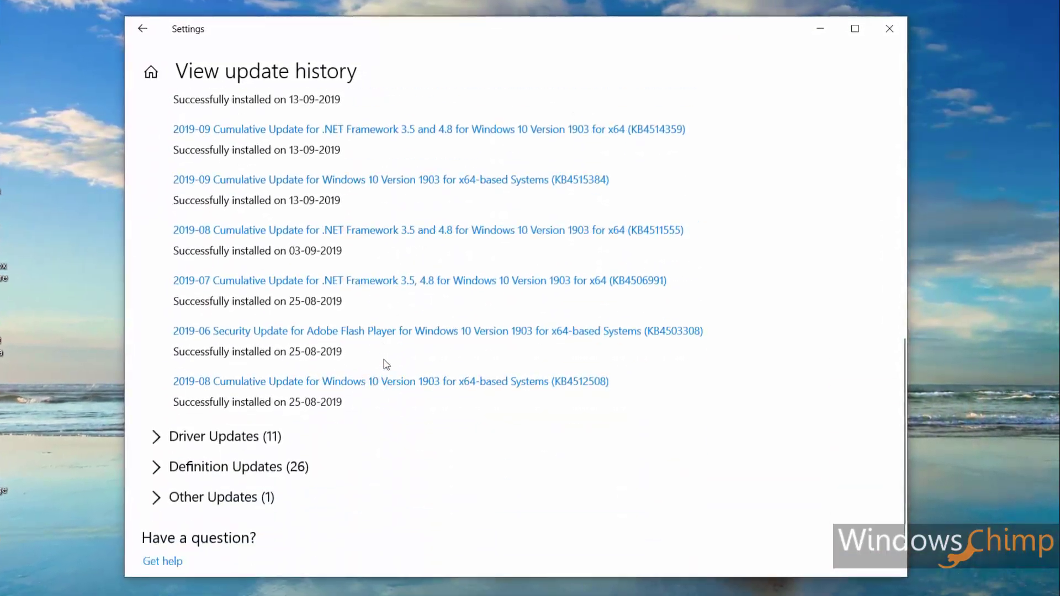
scroll(395, 423, up, 7)
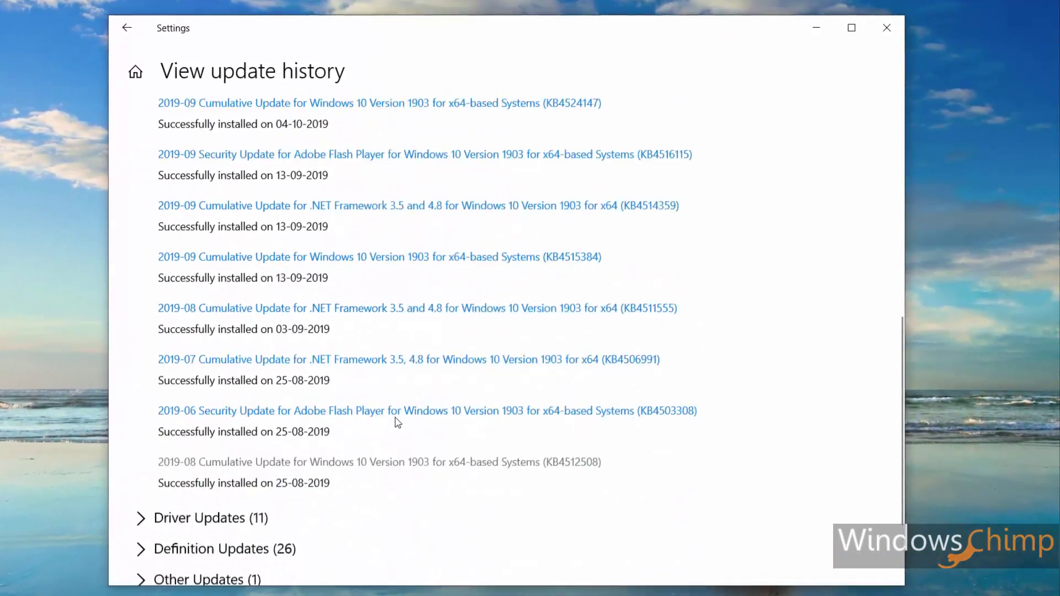
scroll(391, 427, up, 5)
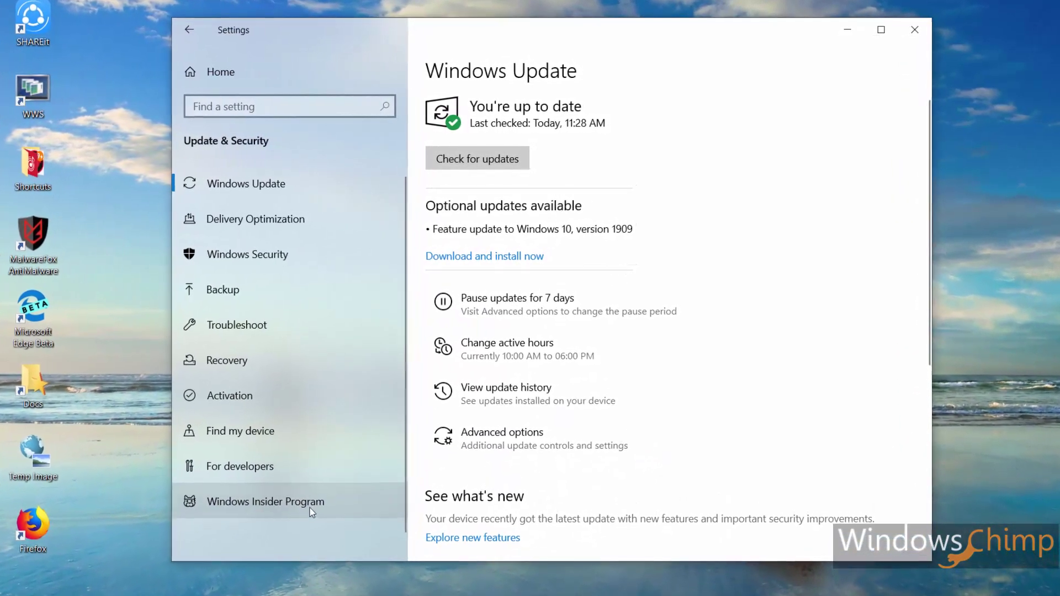
Visit the Windows Insider Program settings, and start downloading and installing the optional feature update to Windows 10, version 1909.
click(317, 501)
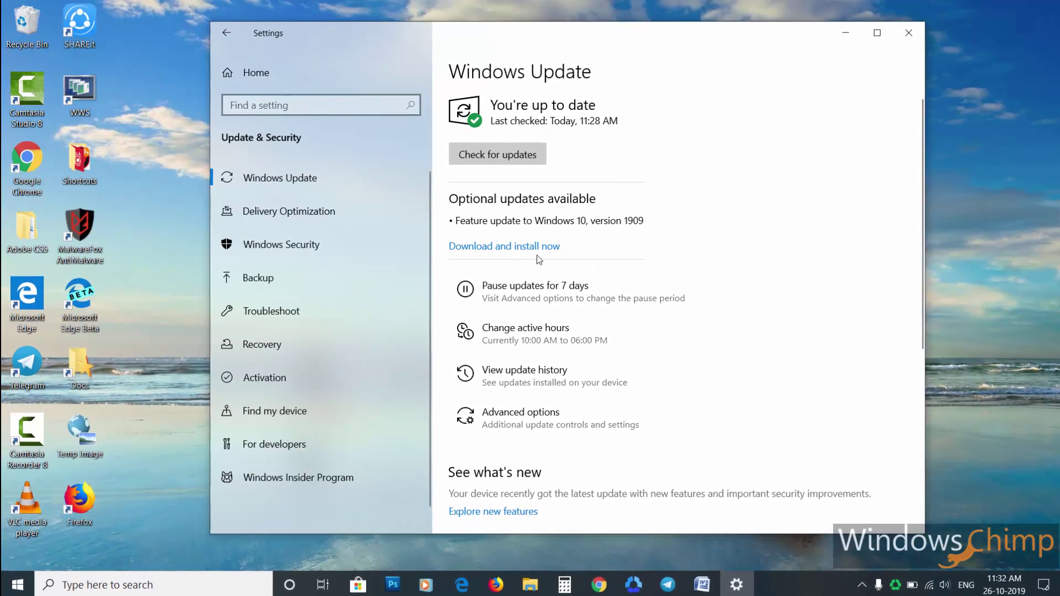
click(505, 246)
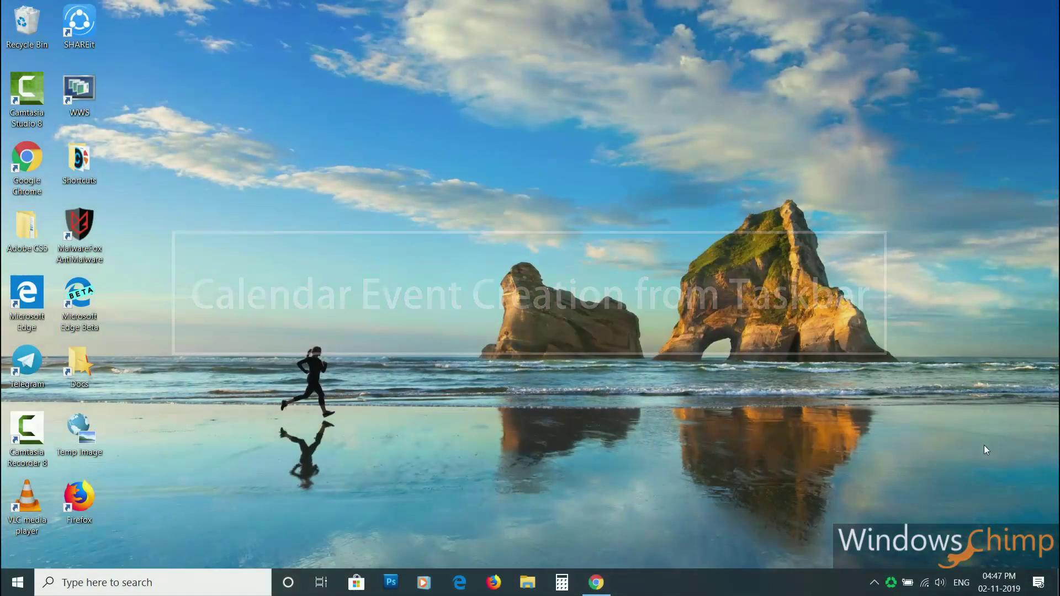
Draft an event for today in the taskbar calendar, titled as a call to a contact and coloured red.
click(1000, 588)
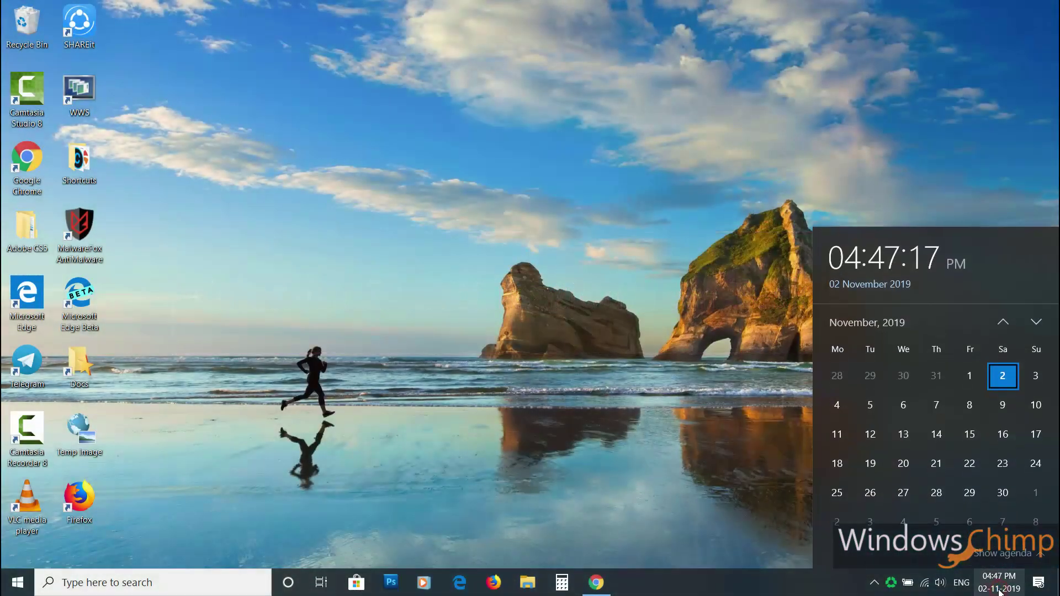
click(989, 555)
click(862, 415)
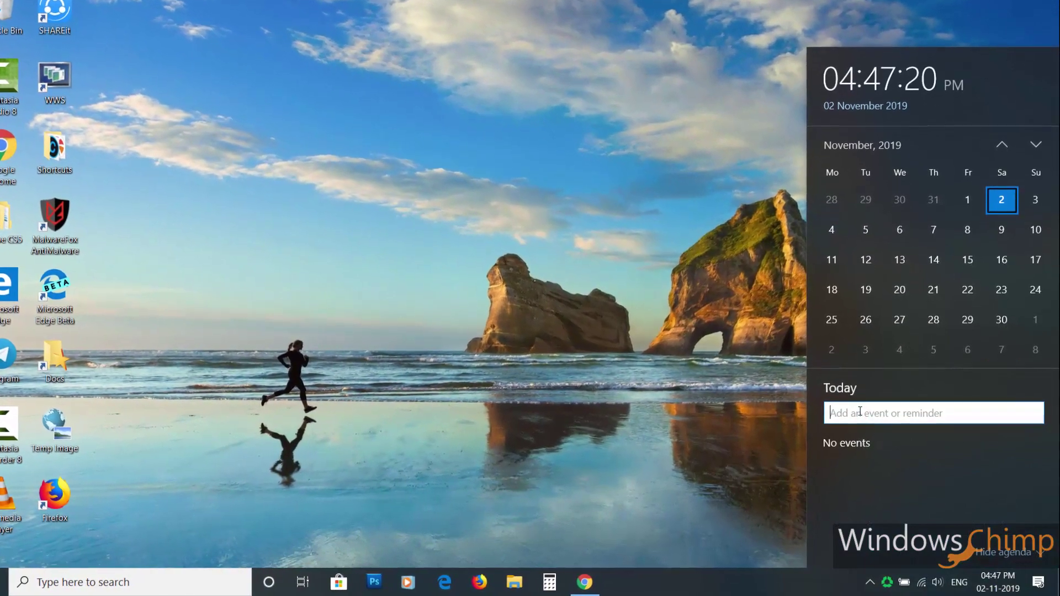
text(Call Sam)
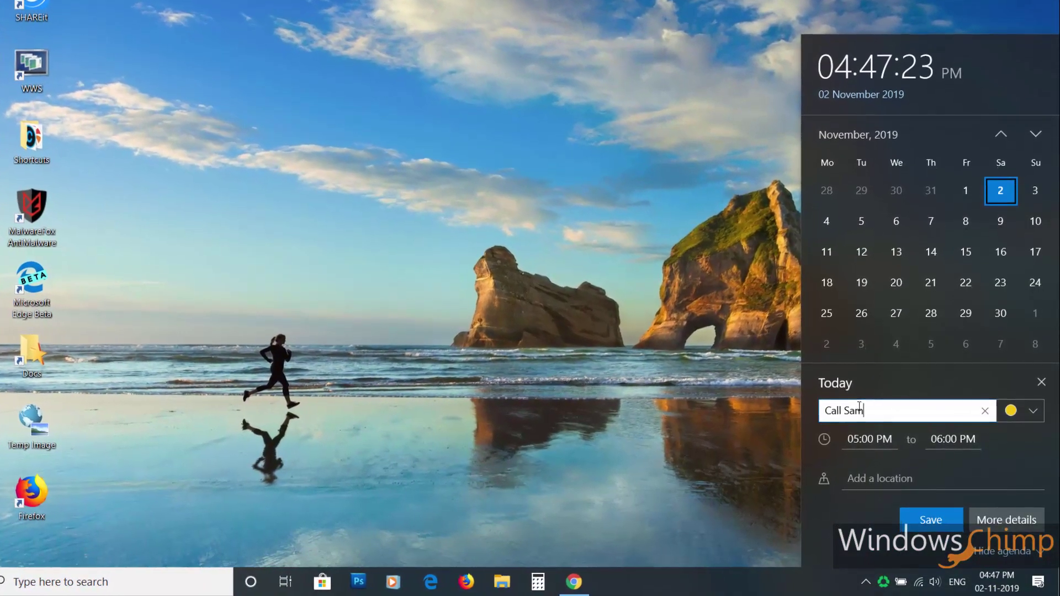
click(1034, 411)
click(1003, 456)
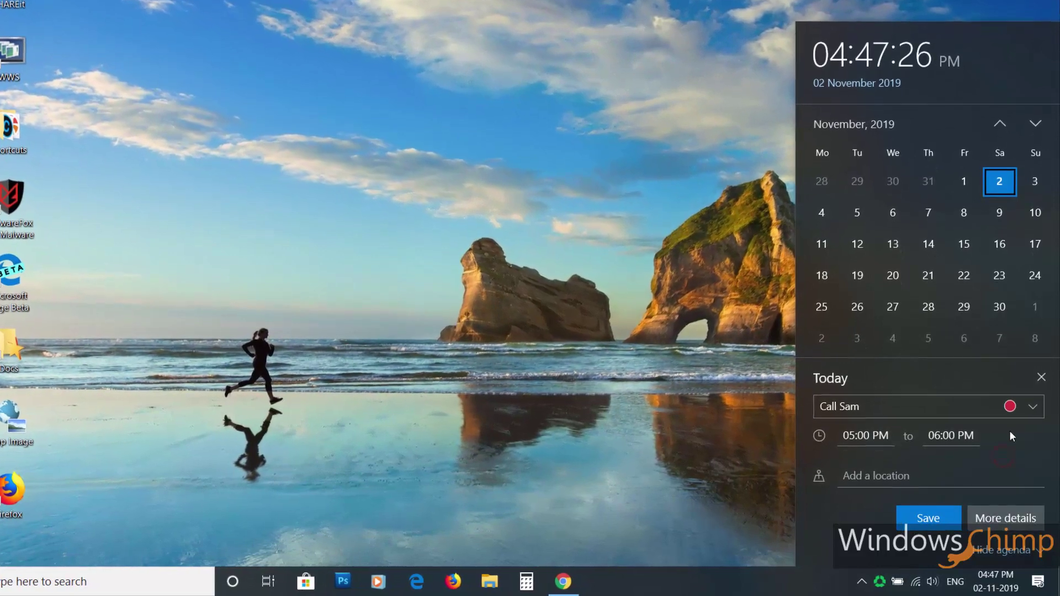
Set the event's start time to 08:07 PM and save the event.
click(874, 439)
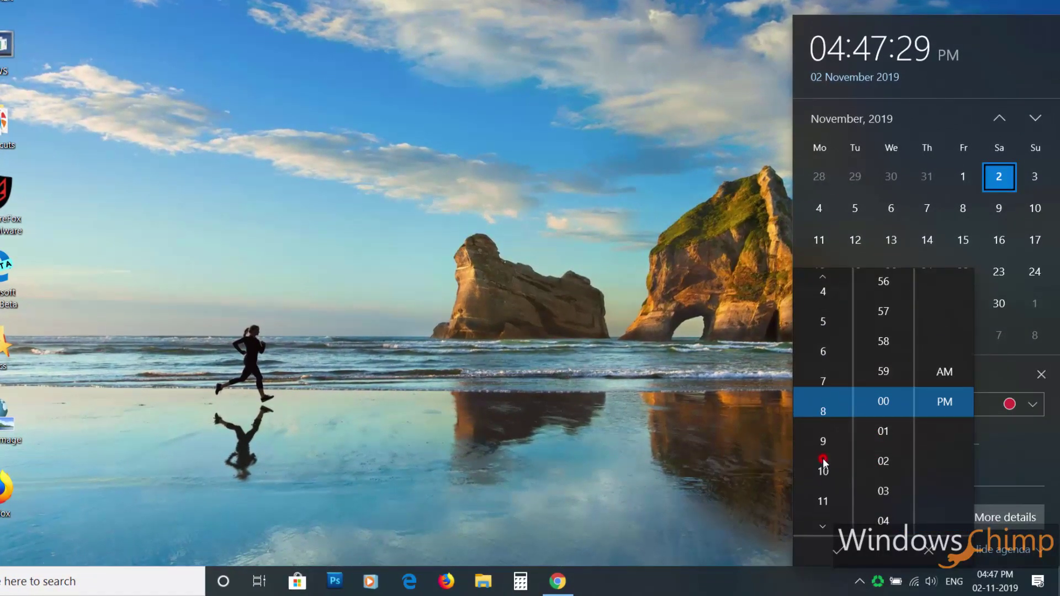
scroll(884, 464, down, 7)
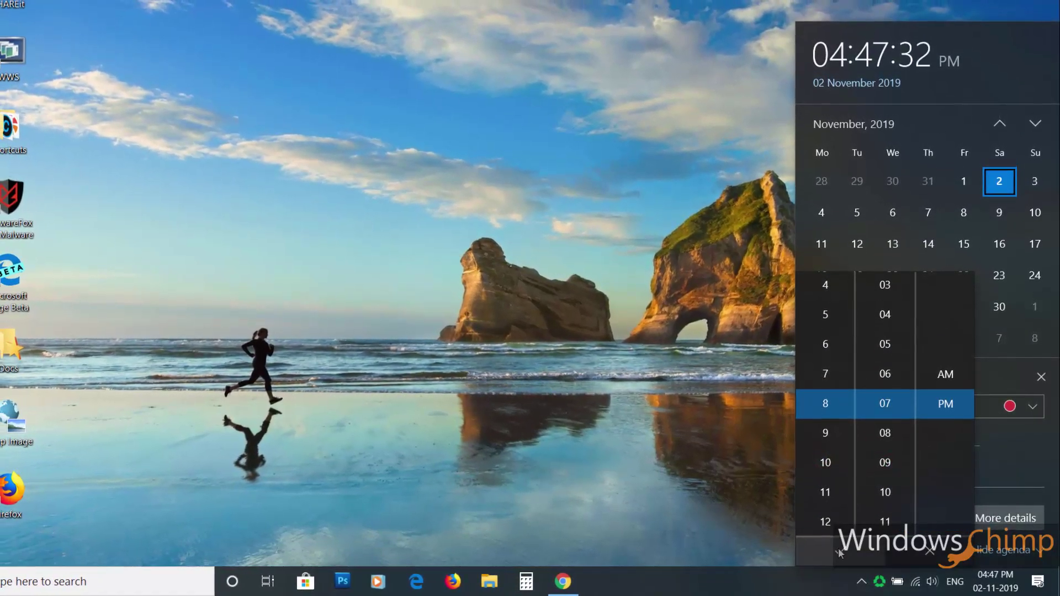
click(839, 552)
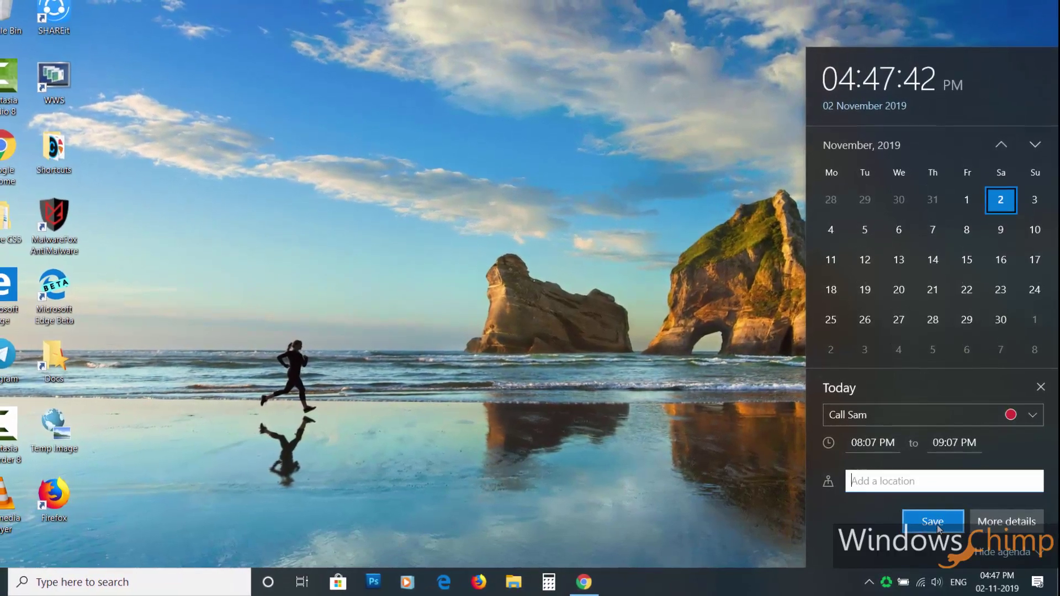
click(937, 525)
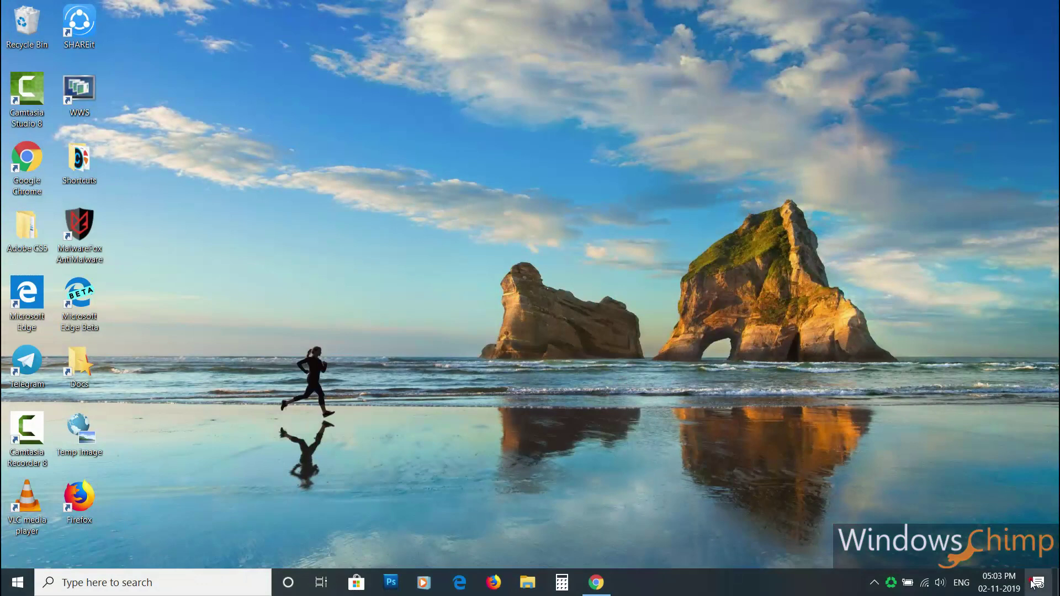
Open Lightshot's notification settings by way of the action center's notification management.
click(1037, 583)
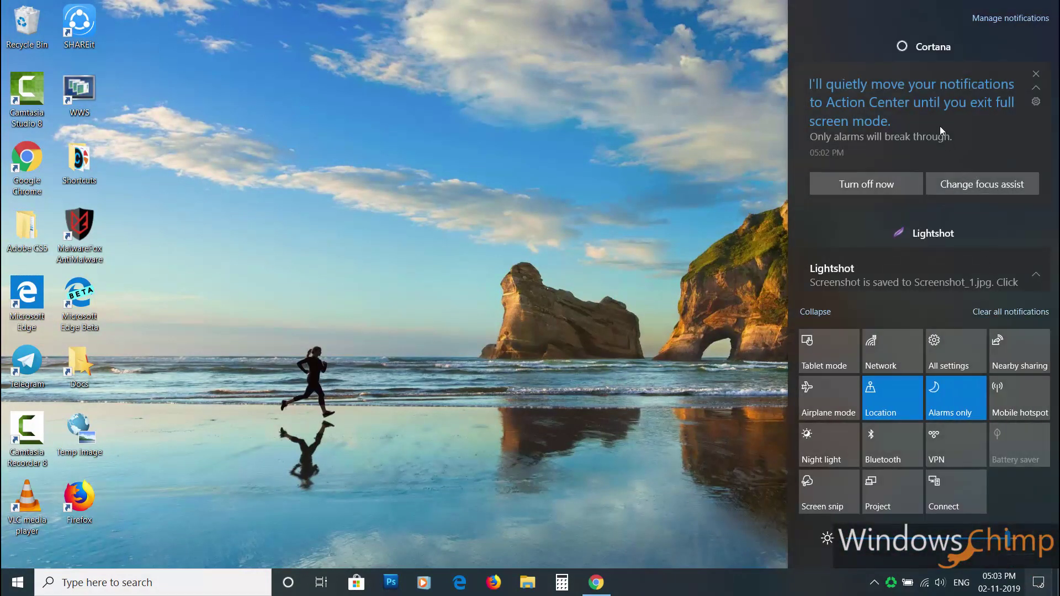
scroll(942, 178, down, 3)
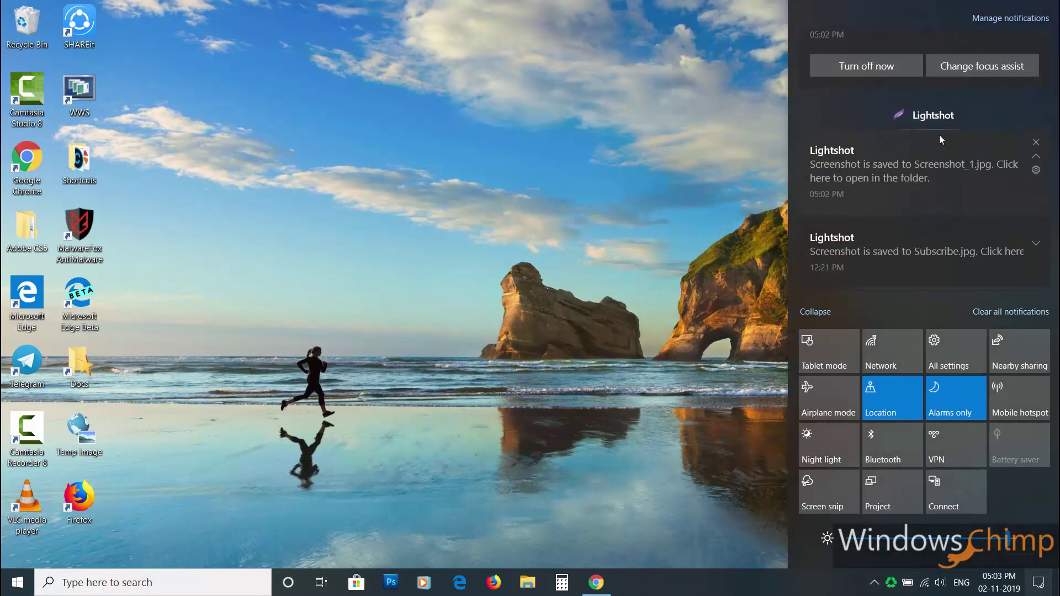
click(1012, 22)
click(499, 269)
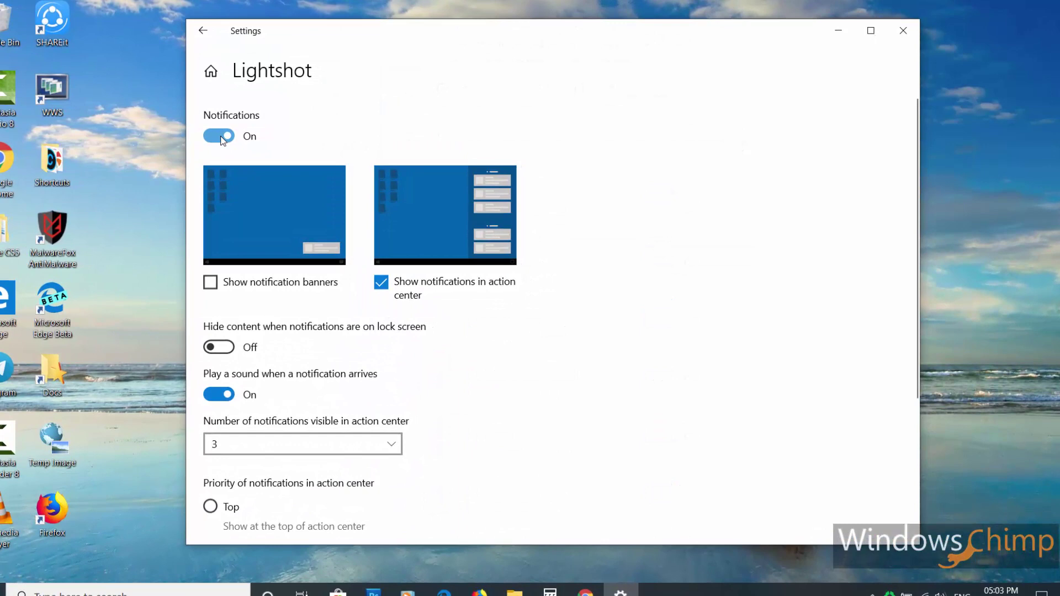
Try switching Lightshot's notifications, notification banners and action center display, returning each option to its original setting.
click(223, 138)
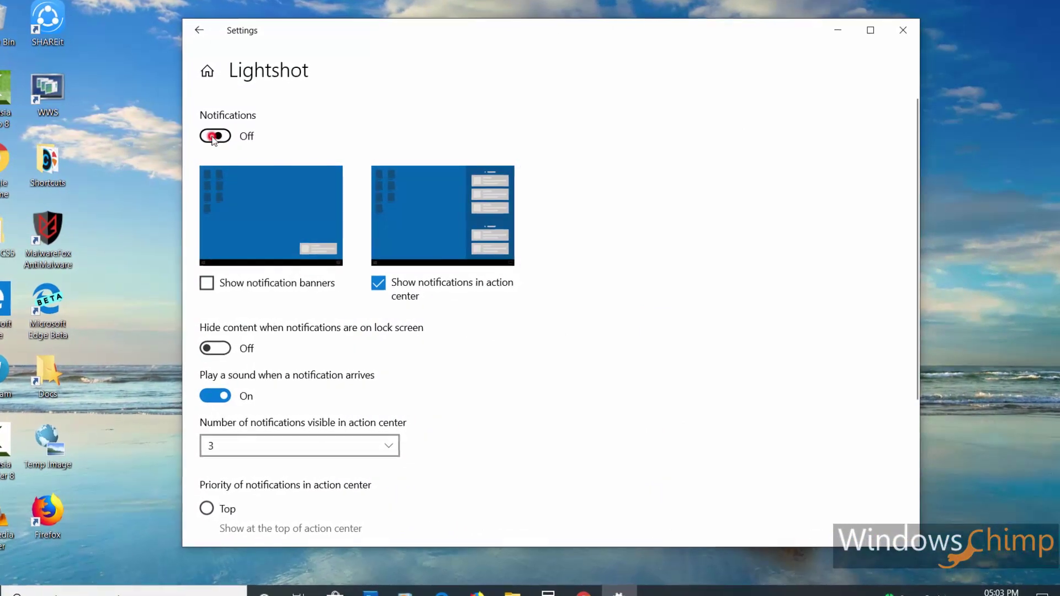
click(221, 136)
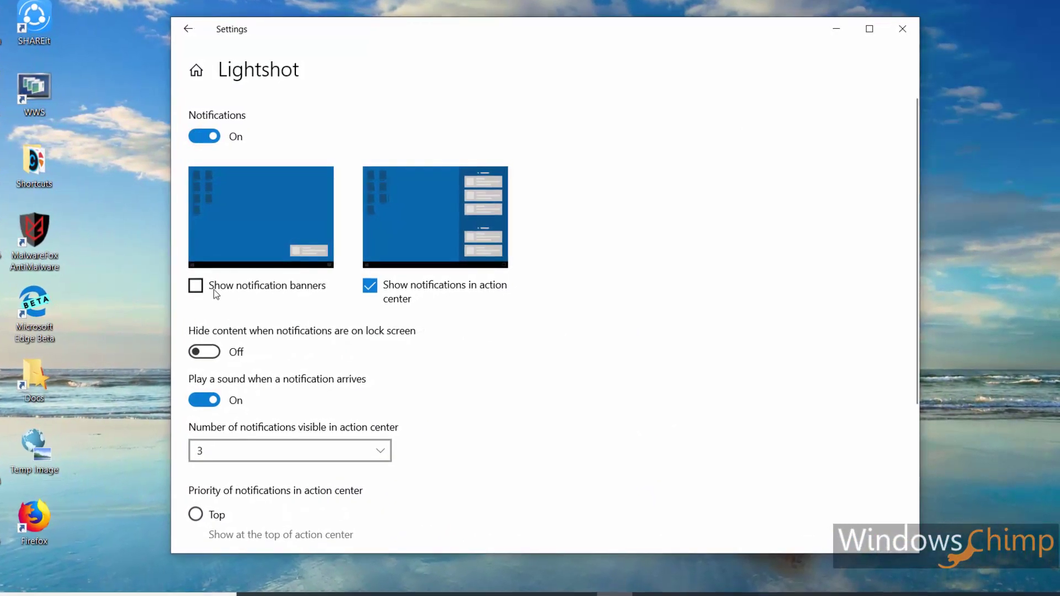
click(214, 289)
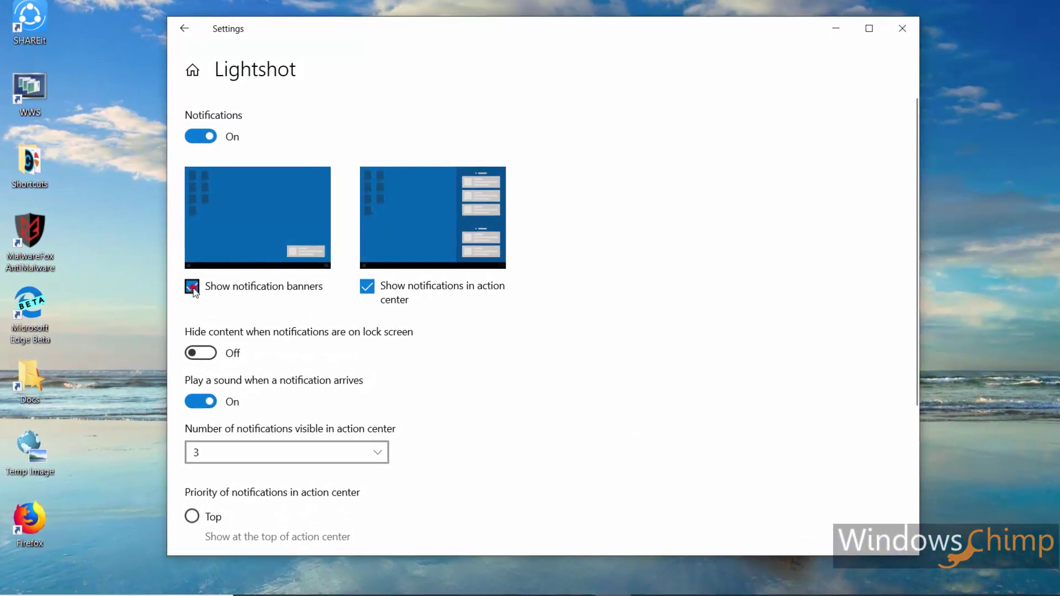
click(214, 290)
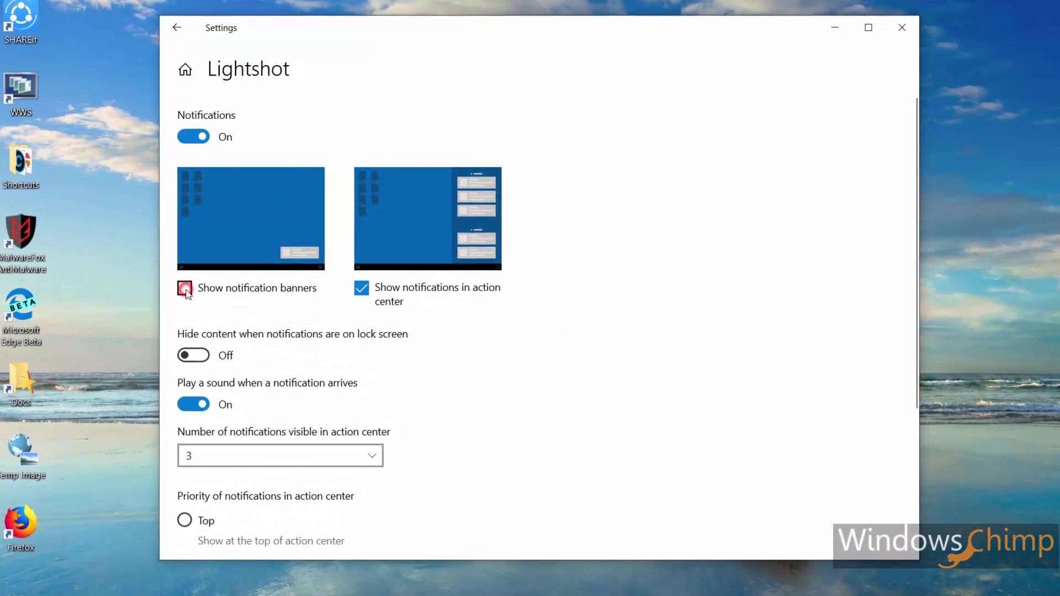
click(358, 289)
click(358, 289)
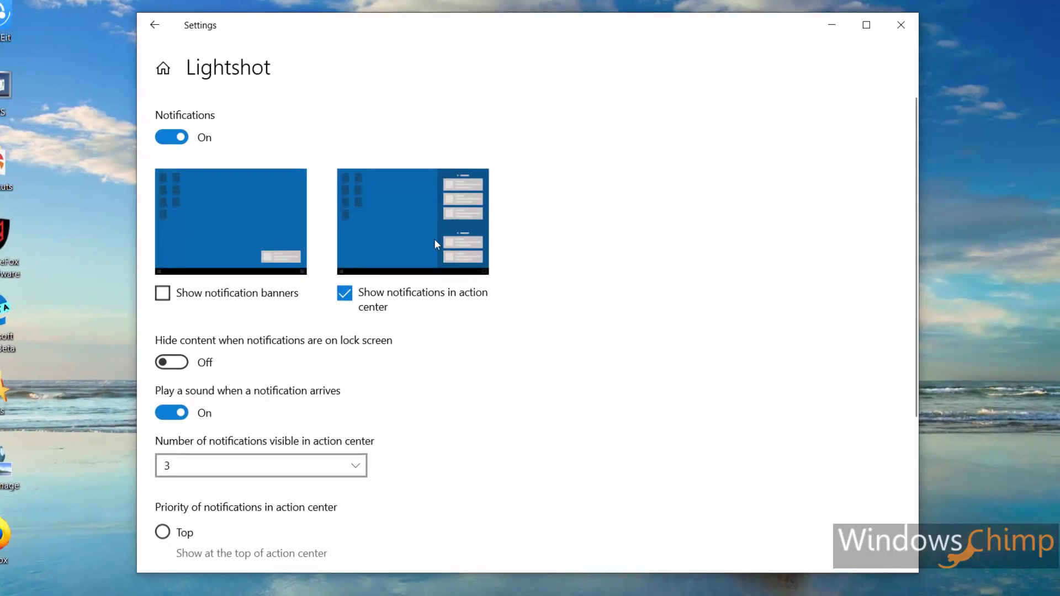
scroll(189, 381, down, 3)
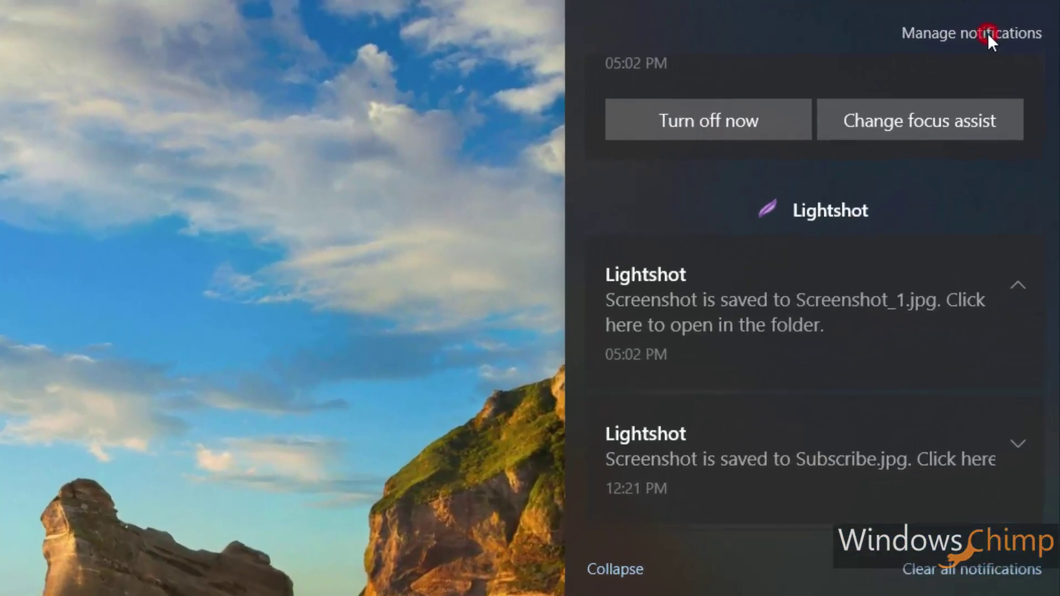
Open the Notifications & actions settings and toggle the permission for notifications to play sounds.
click(997, 30)
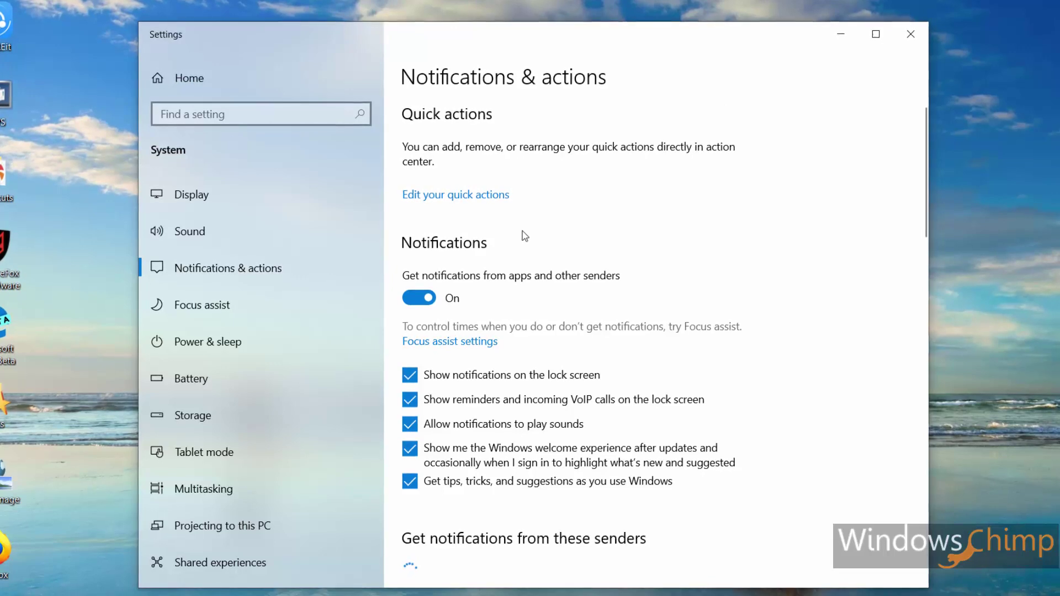
scroll(467, 176, down, 3)
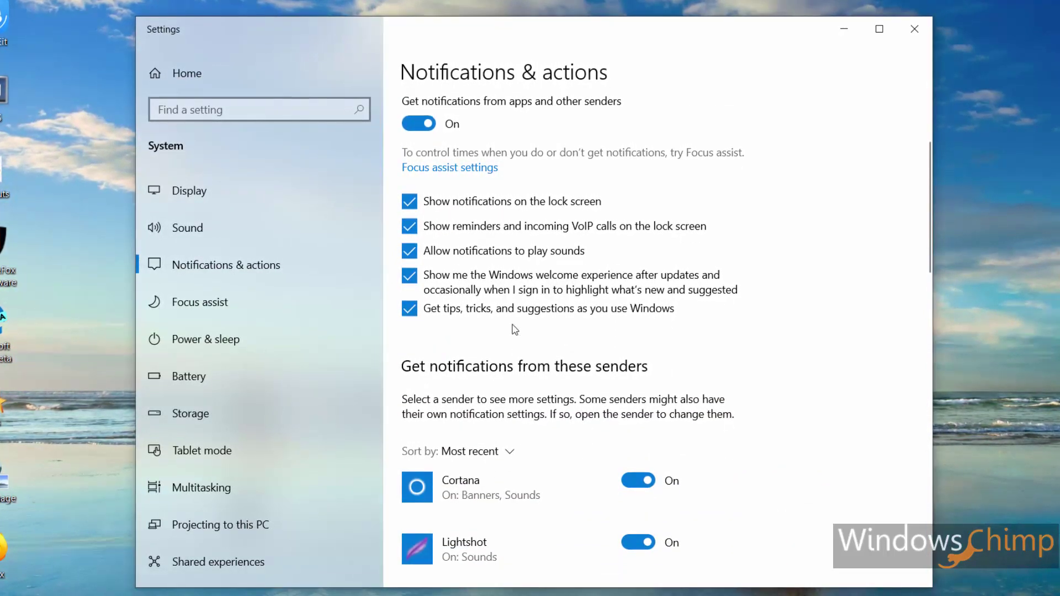
scroll(479, 272, up, 3)
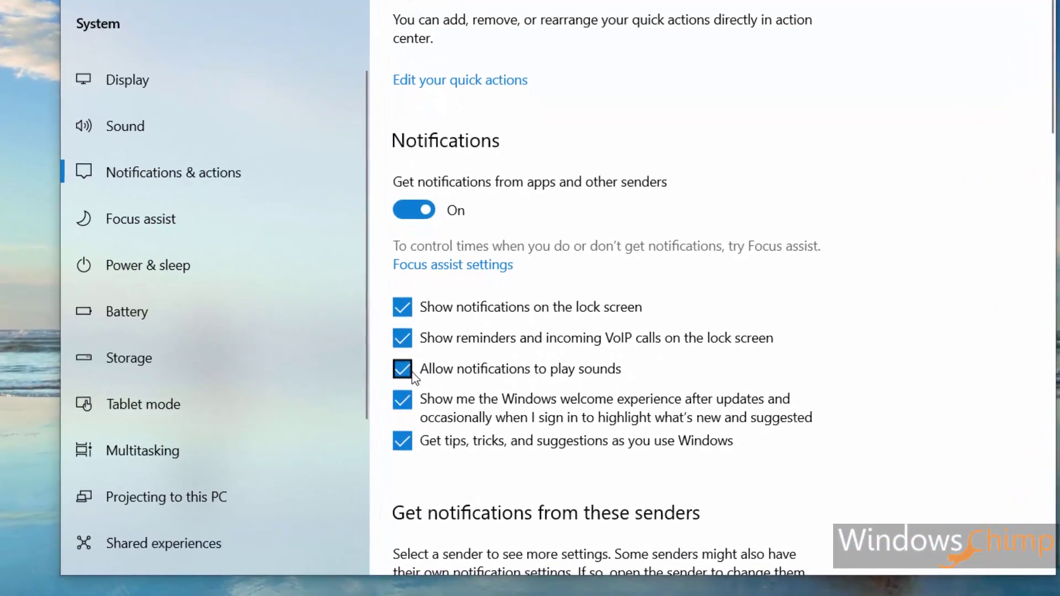
click(426, 376)
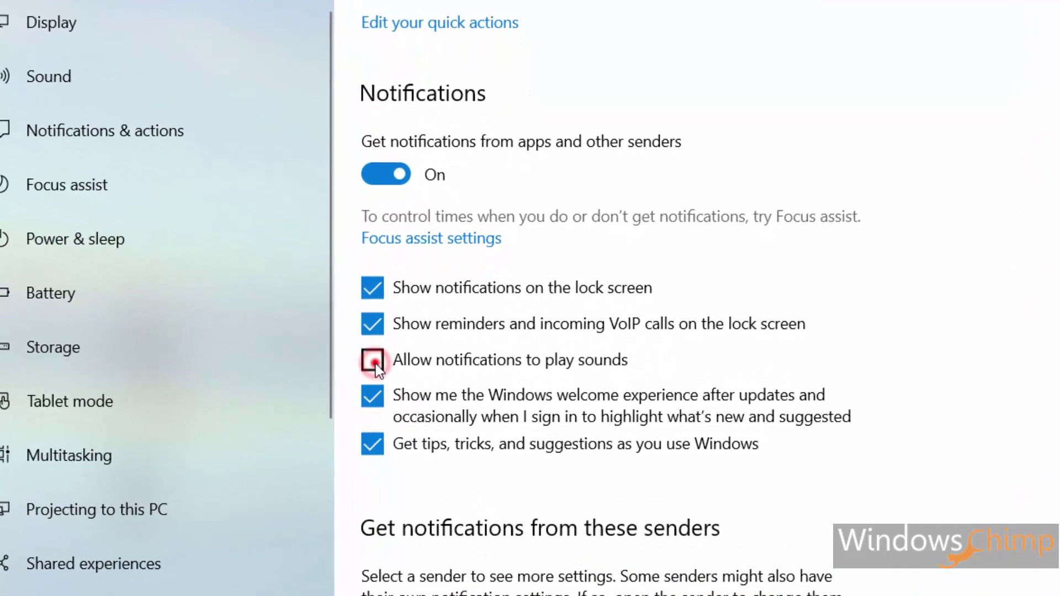
click(395, 367)
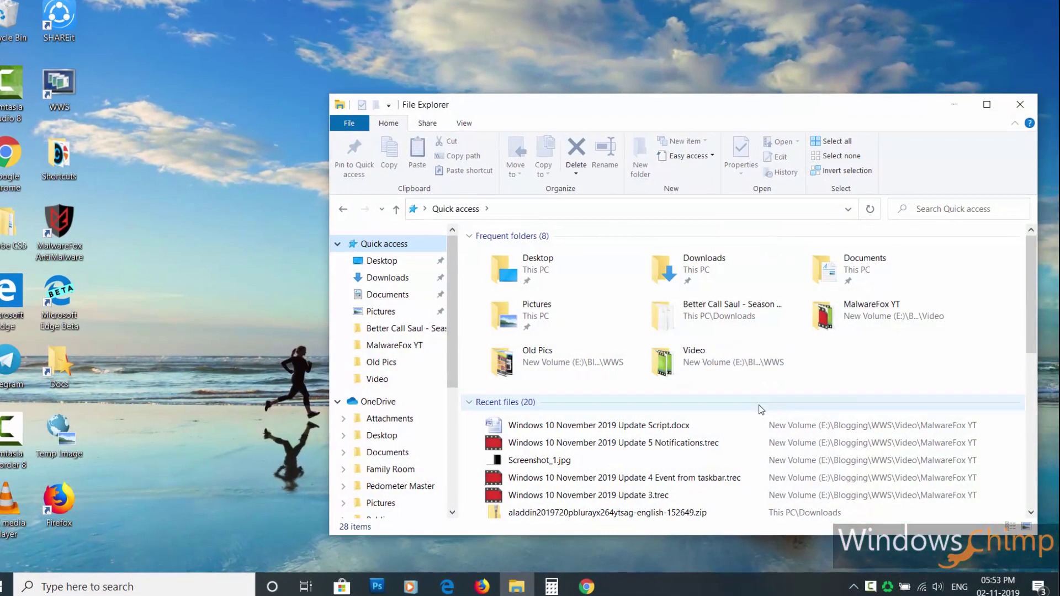
Search Quick access in File Explorer for "camera roll".
click(953, 210)
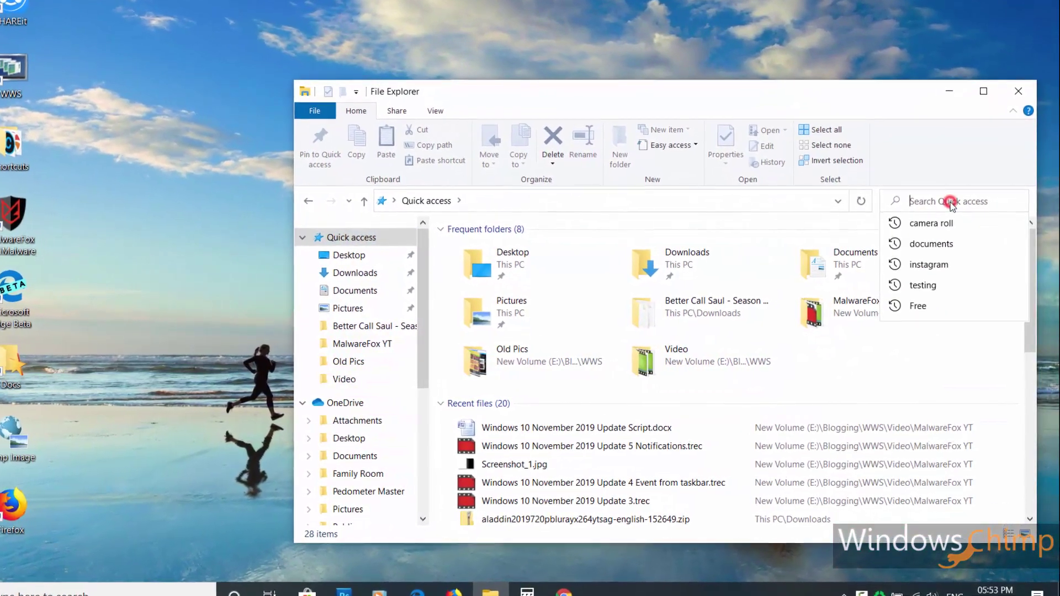
text(camer)
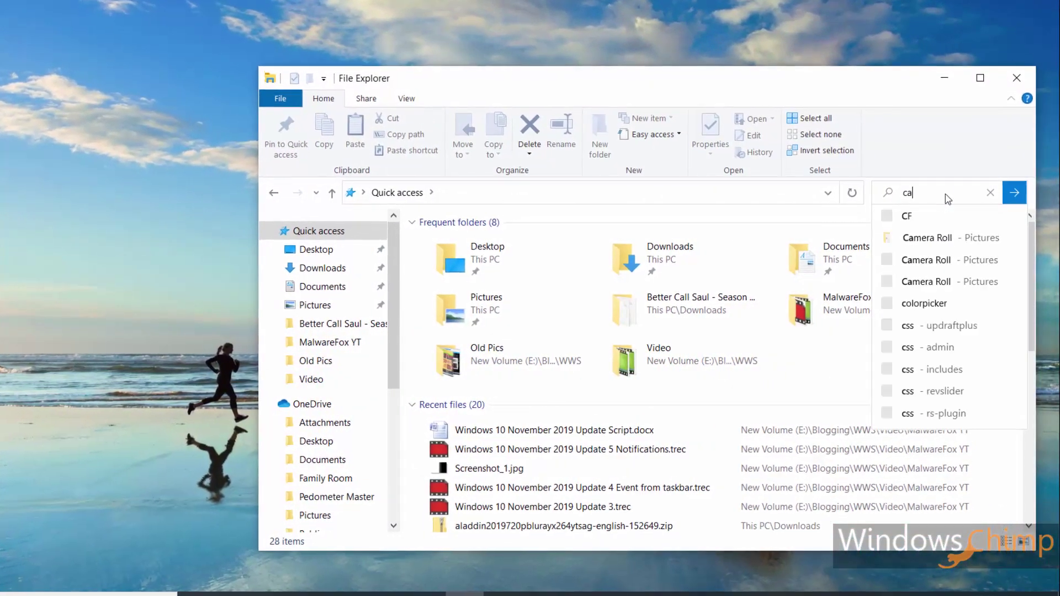
text(a)
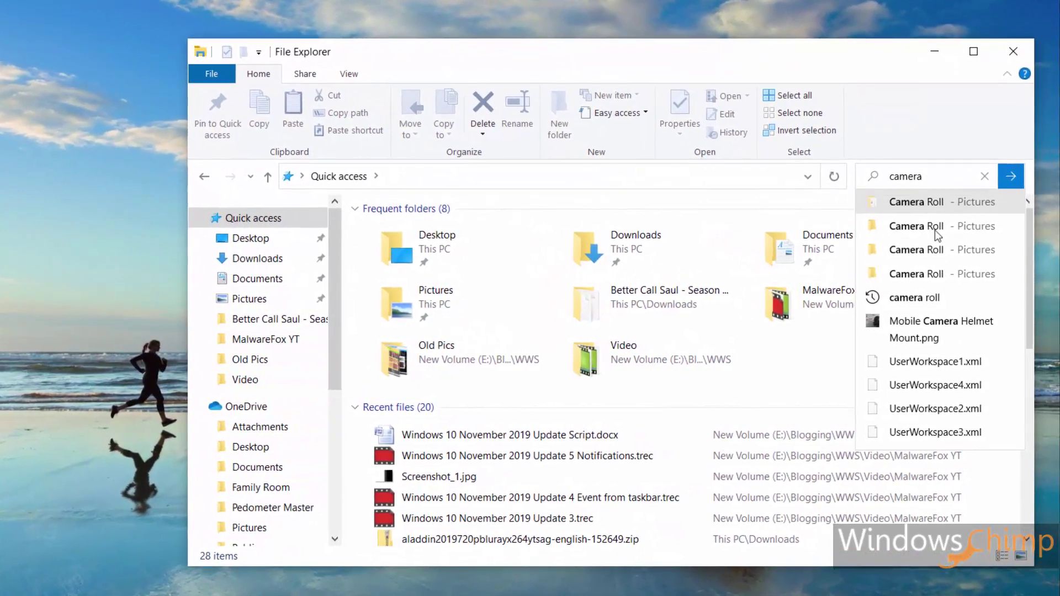
text( roll)
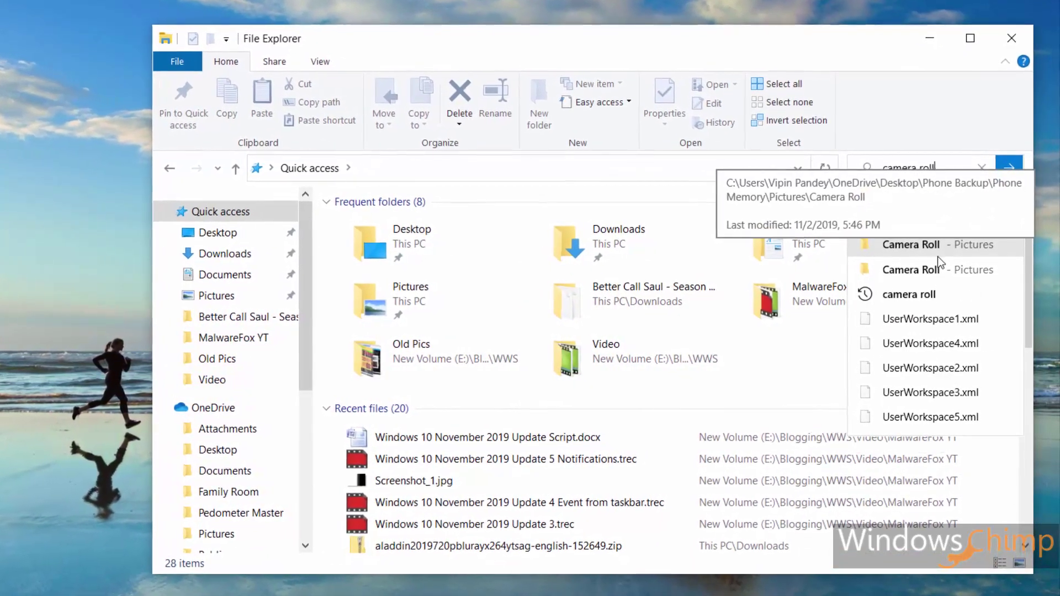
key(Return)
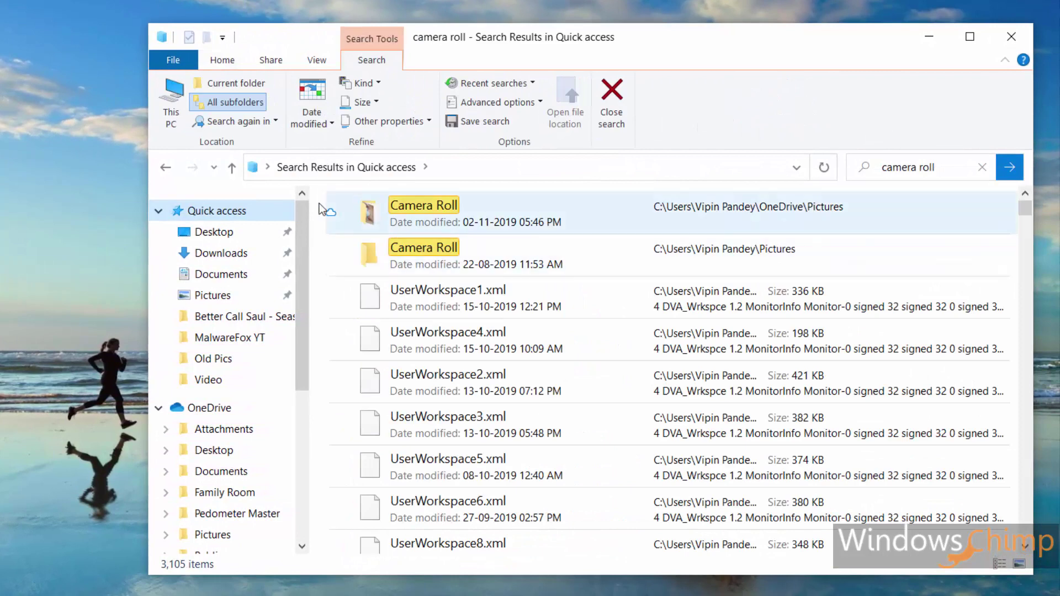
Select the OneDrive Camera Roll folder in the search results and look through the result list.
click(773, 202)
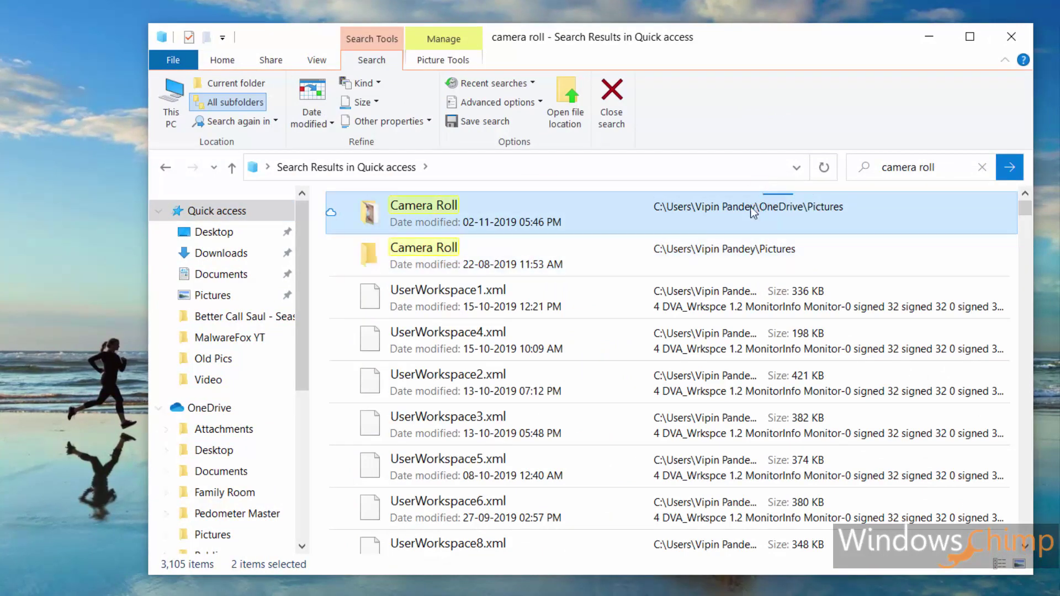
scroll(550, 299, down, 1)
scroll(550, 300, up, 1)
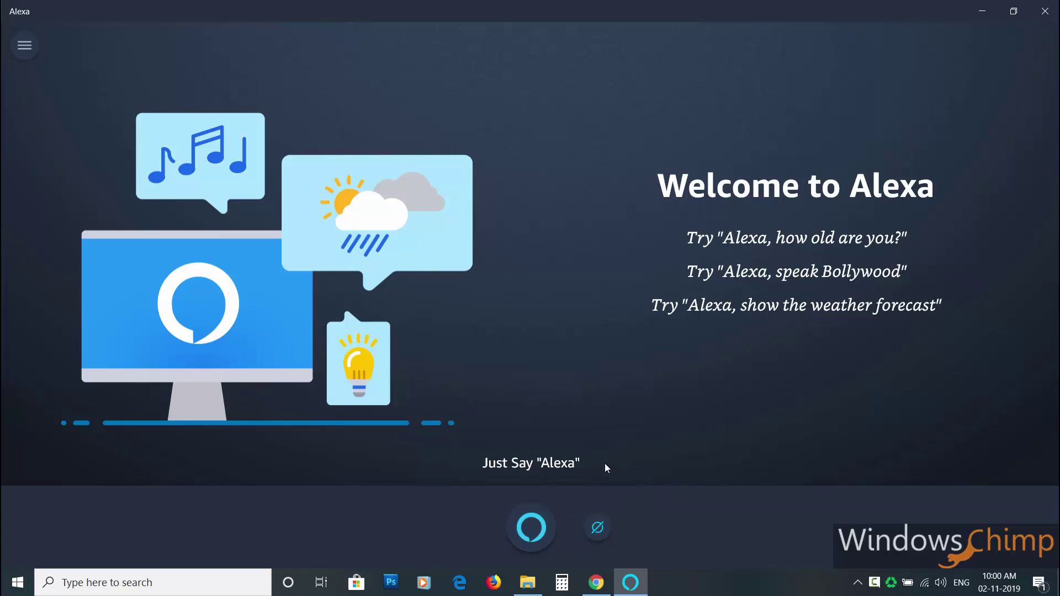
Activate Alexa's voice listening in the Alexa app.
click(533, 530)
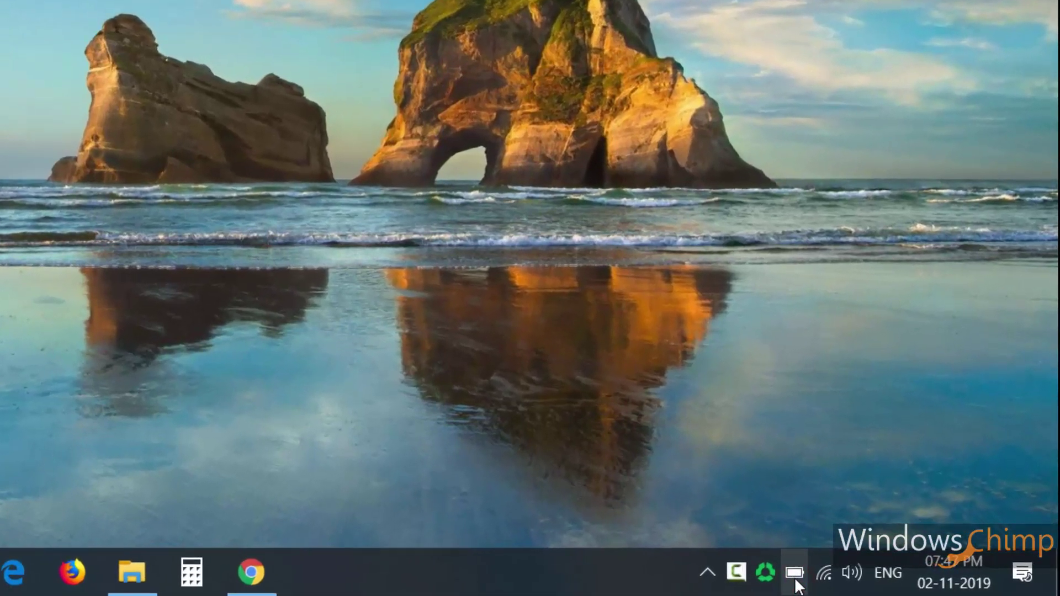
Open the Battery settings by way of the taskbar's battery status.
click(845, 579)
click(543, 411)
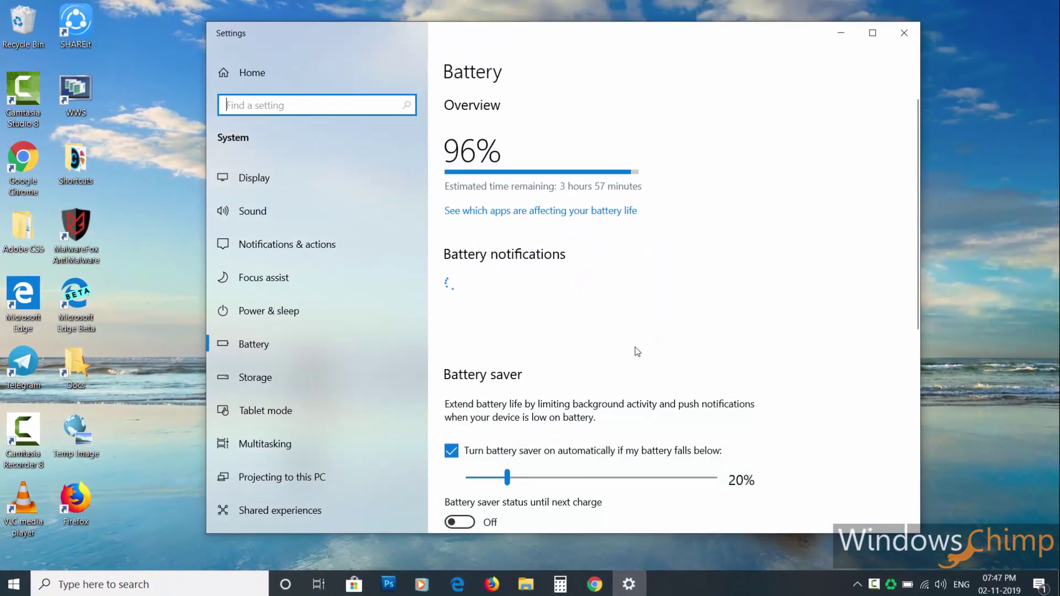
Try a 15% threshold for turning on battery saver automatically, restore it to 20%, and review the other battery options.
scroll(525, 209, down, 3)
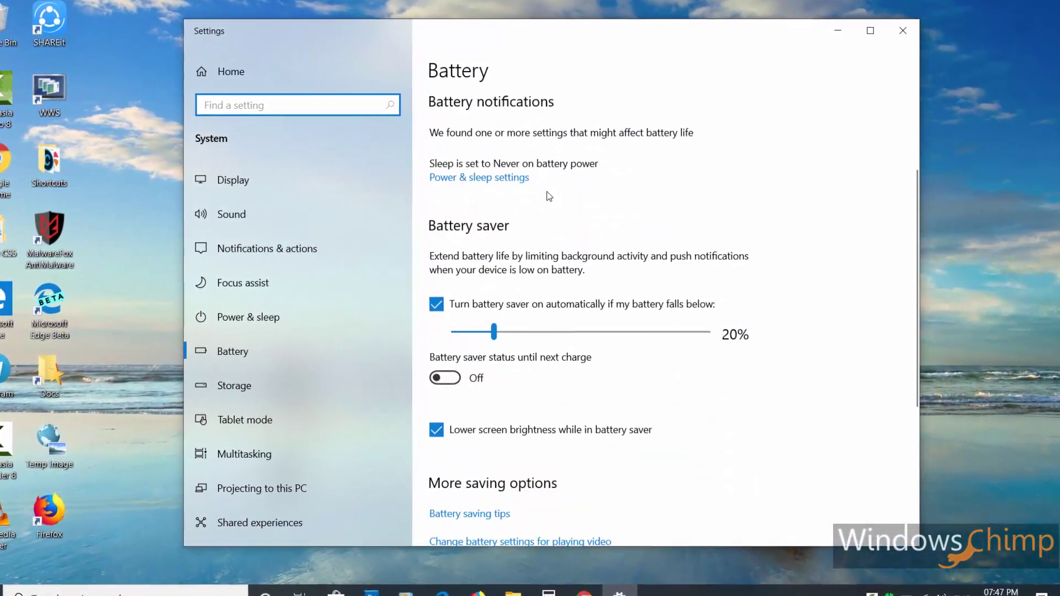
scroll(464, 186, down, 3)
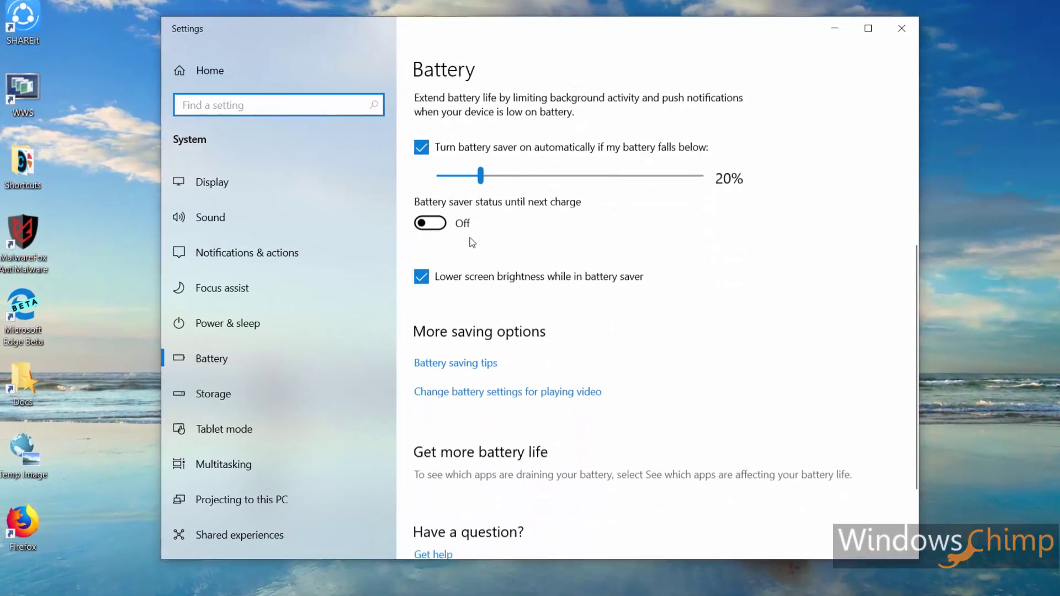
click(490, 175)
drag(496, 183, 445, 191)
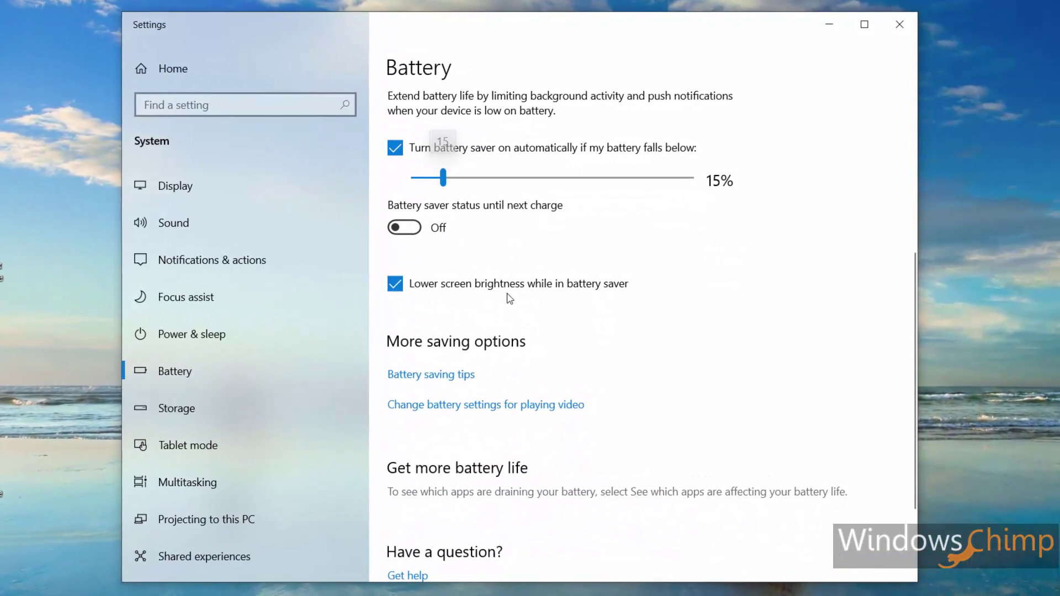
scroll(517, 308, down, 3)
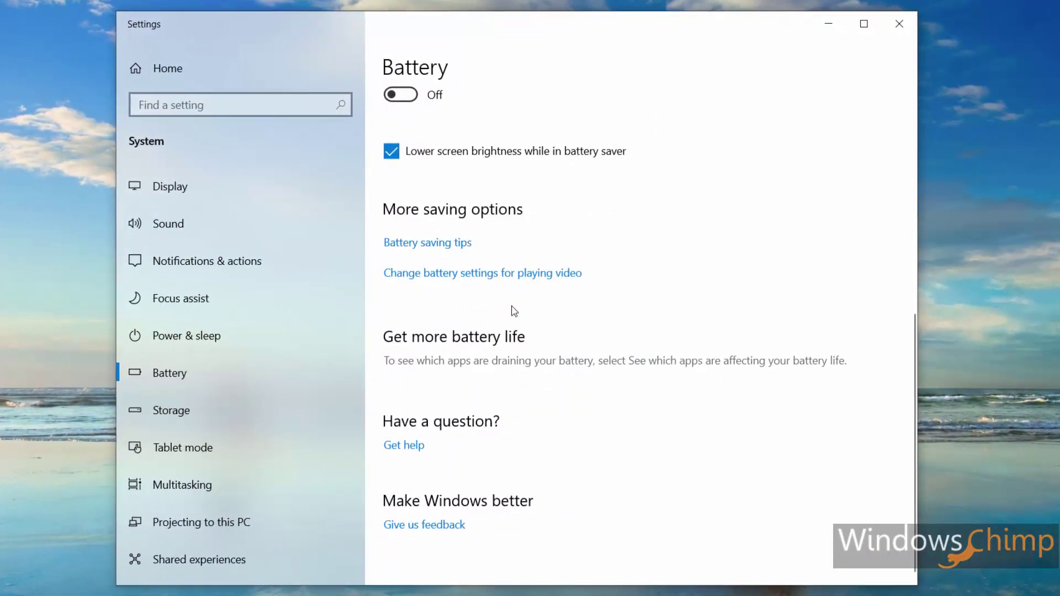
scroll(516, 307, up, 5)
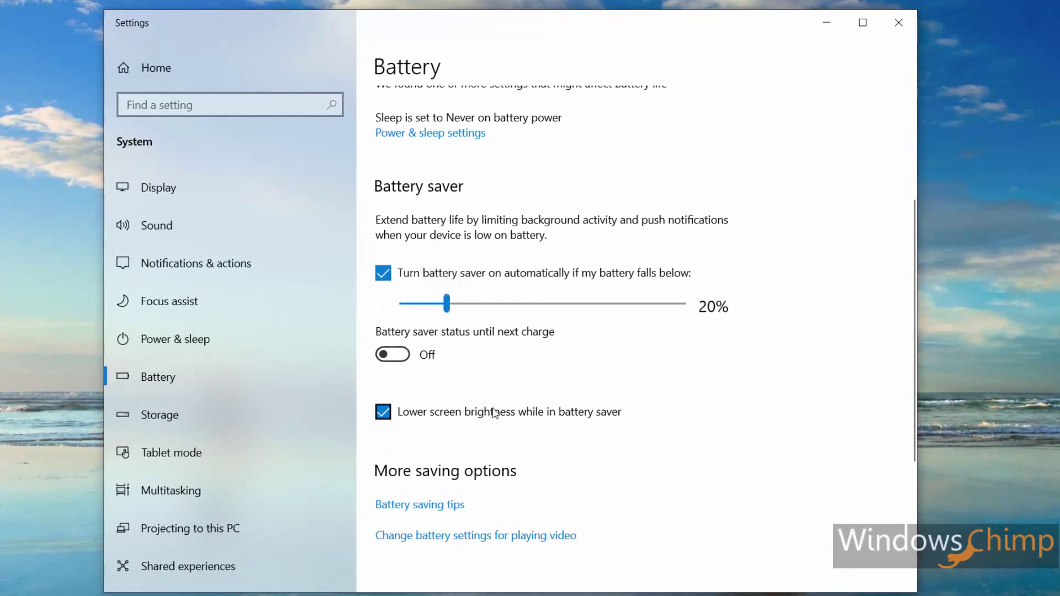
scroll(495, 413, down, 3)
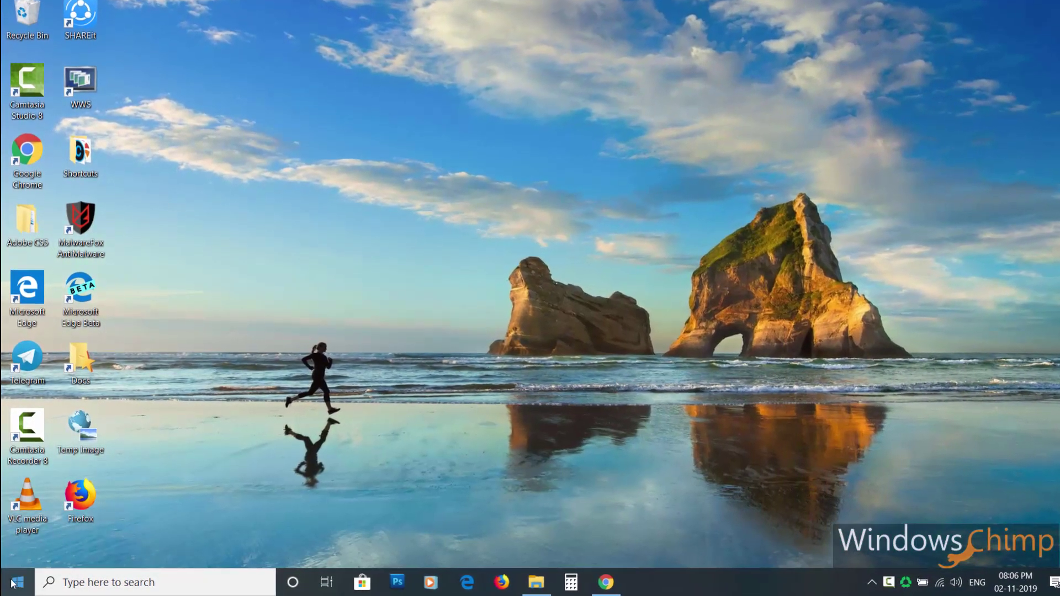
Open the Start menu and expand and collapse its navigation pane to examine the account, Documents, Pictures, Settings and Power entries.
click(10, 582)
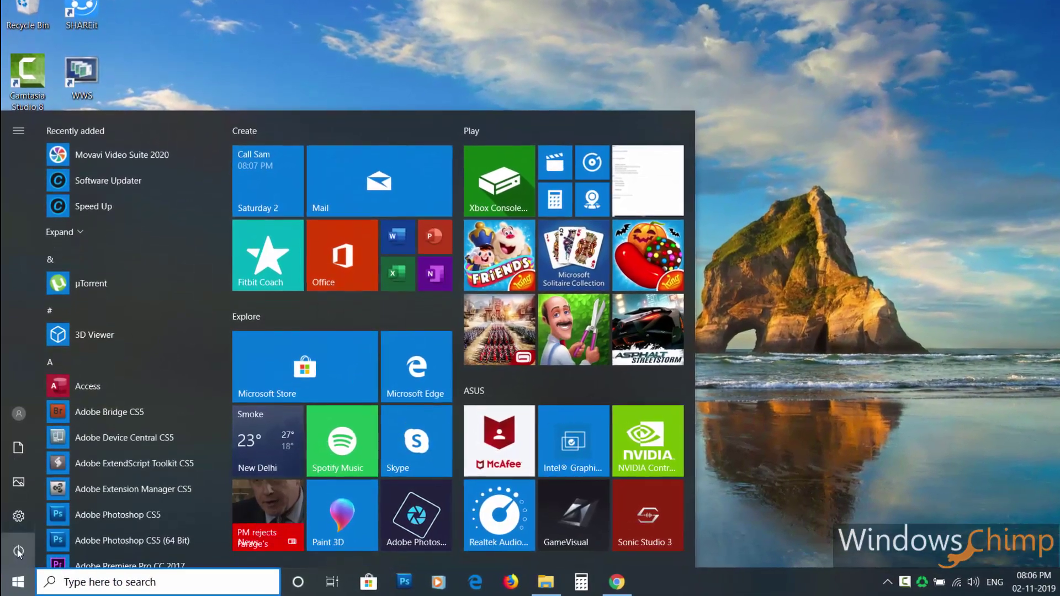
mouse_move(21, 550)
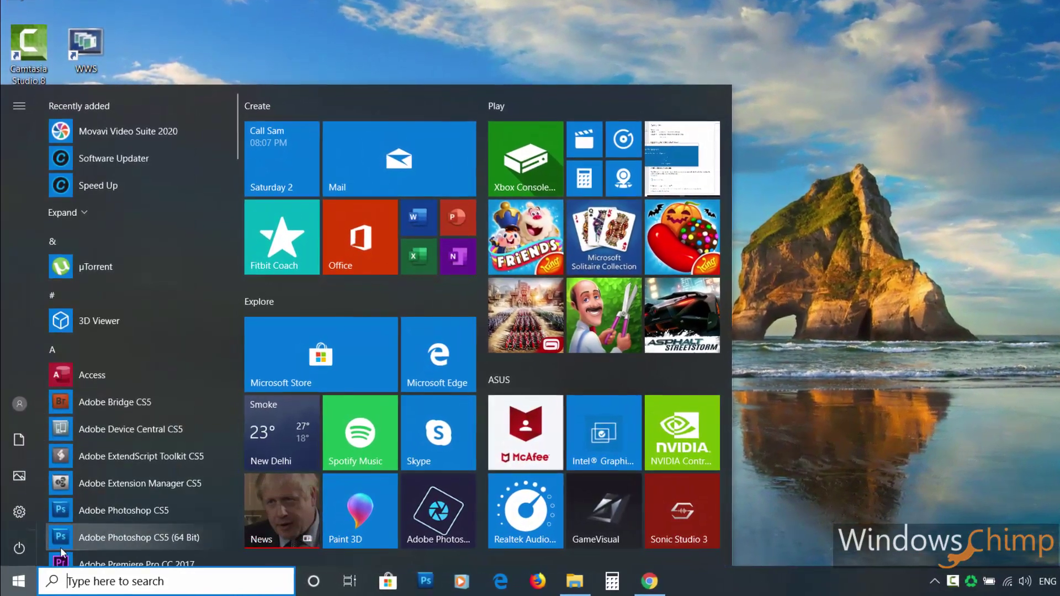
mouse_move(23, 539)
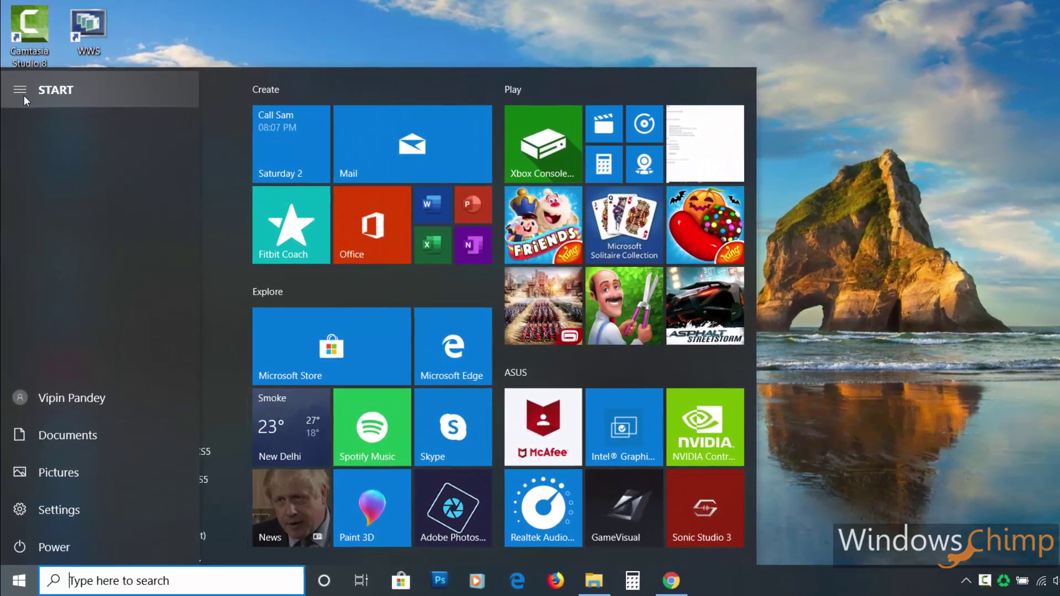
click(24, 95)
click(24, 92)
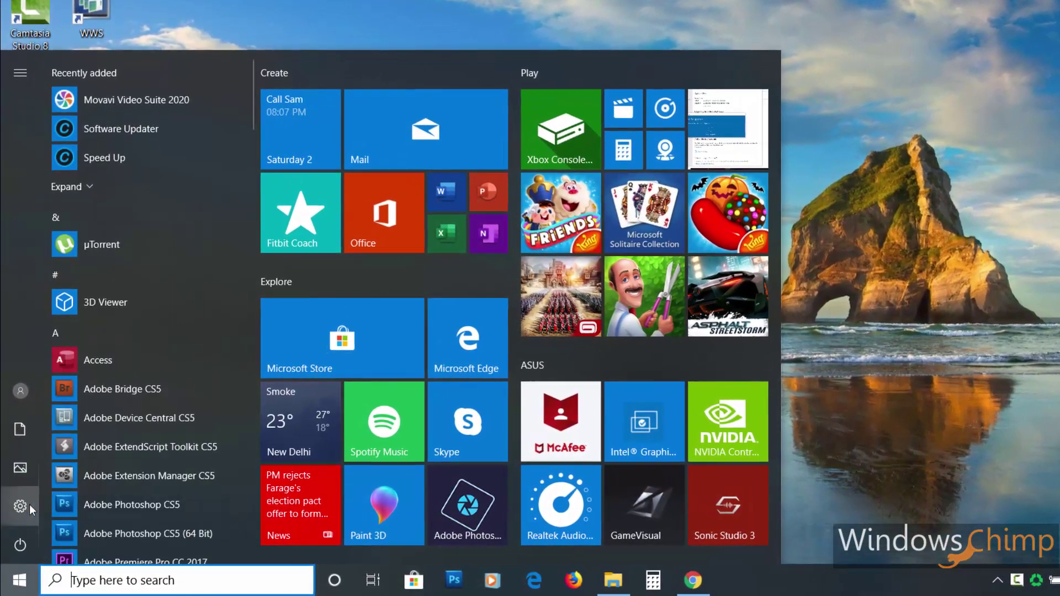
mouse_move(28, 505)
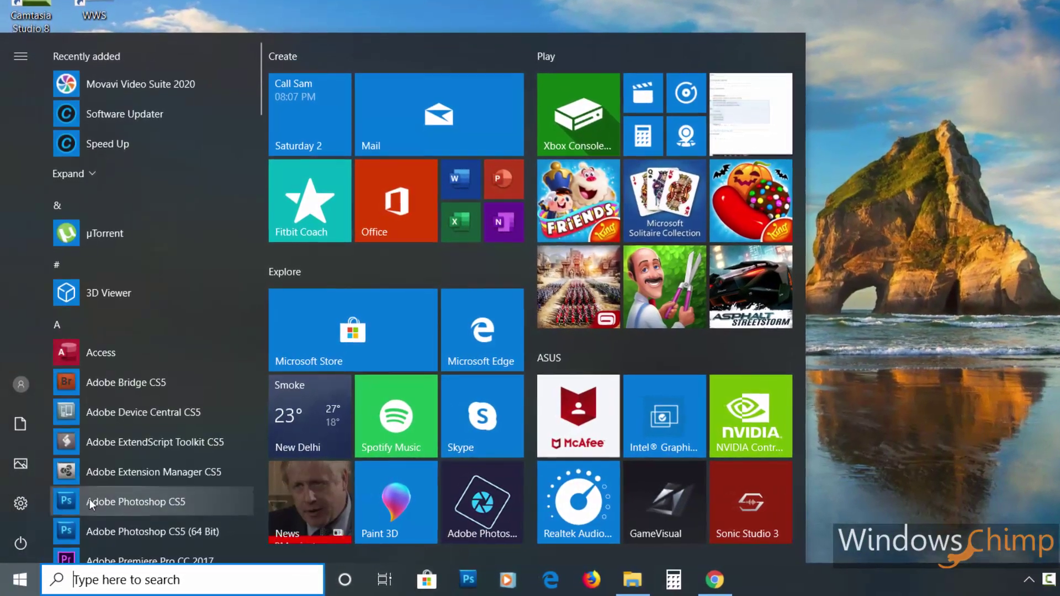
mouse_move(22, 502)
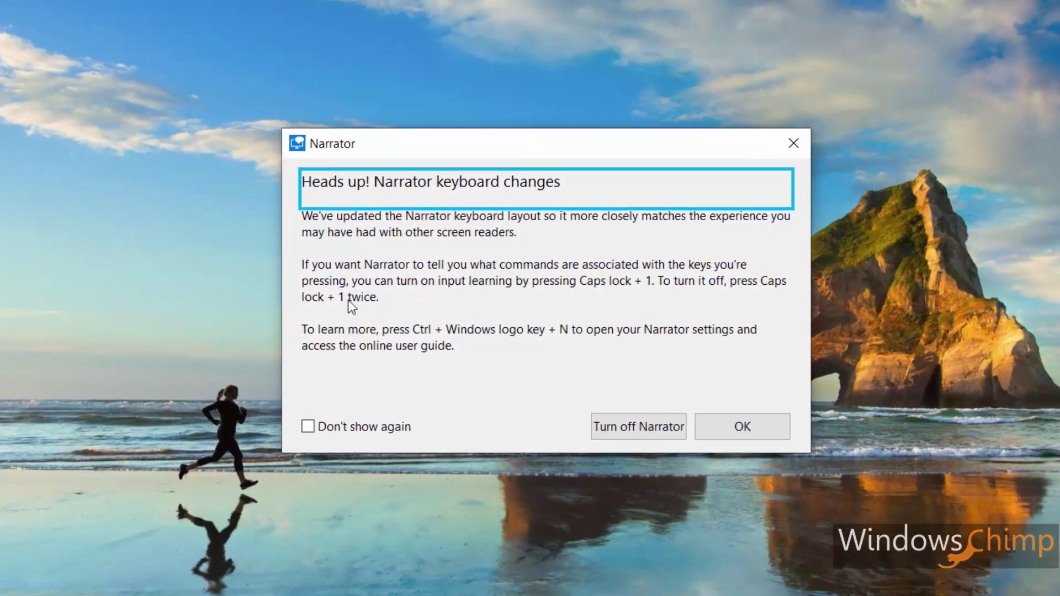
Review the Narrator keyboard changes notice and accept it to continue to Narrator Home.
click(619, 283)
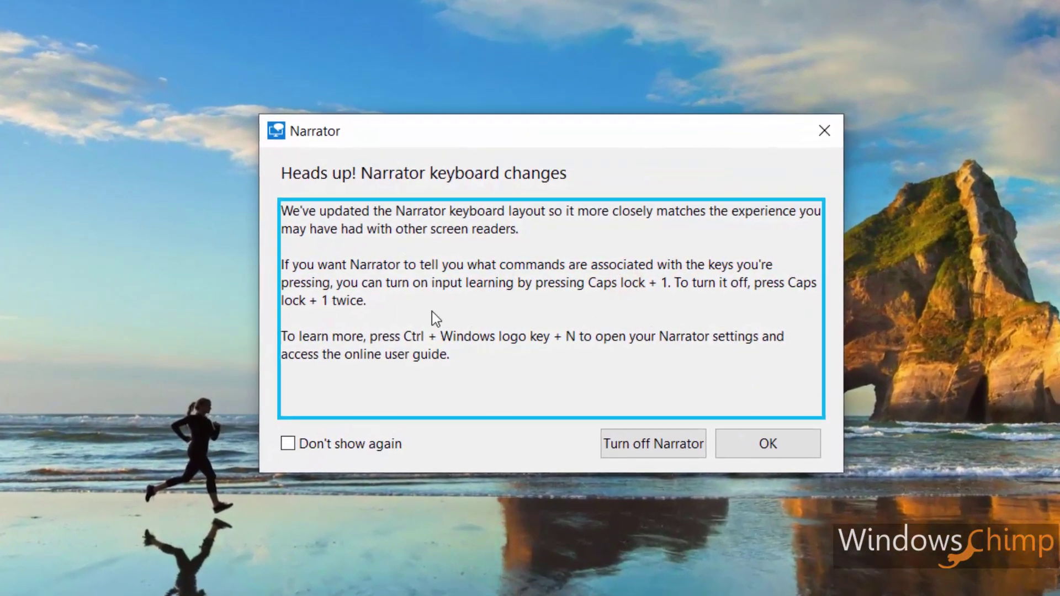
click(329, 300)
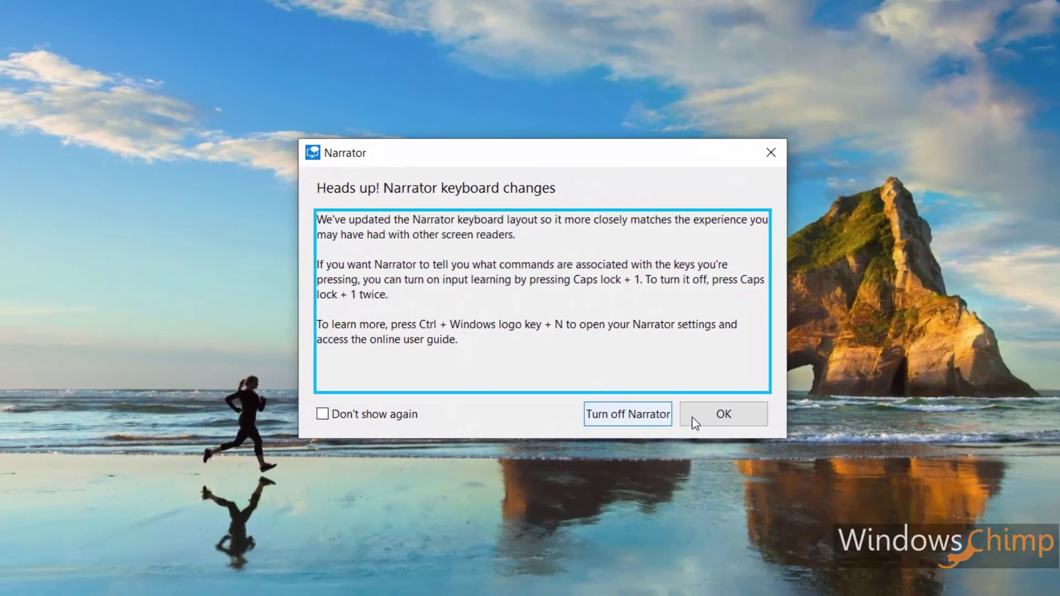
click(753, 455)
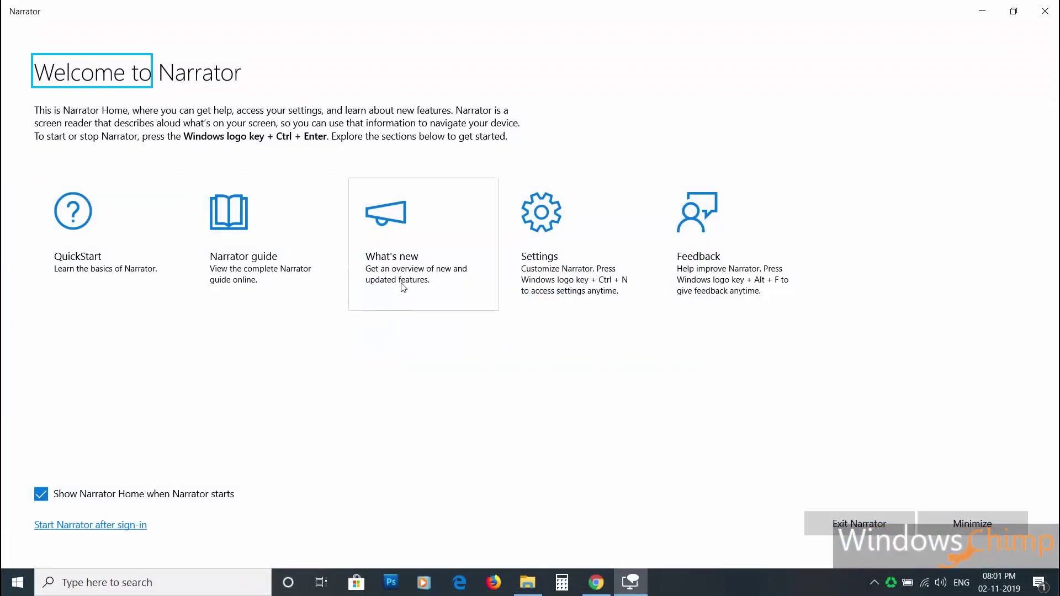
Open Narrator's settings from Narrator Home and look through the start-up and further options.
click(590, 286)
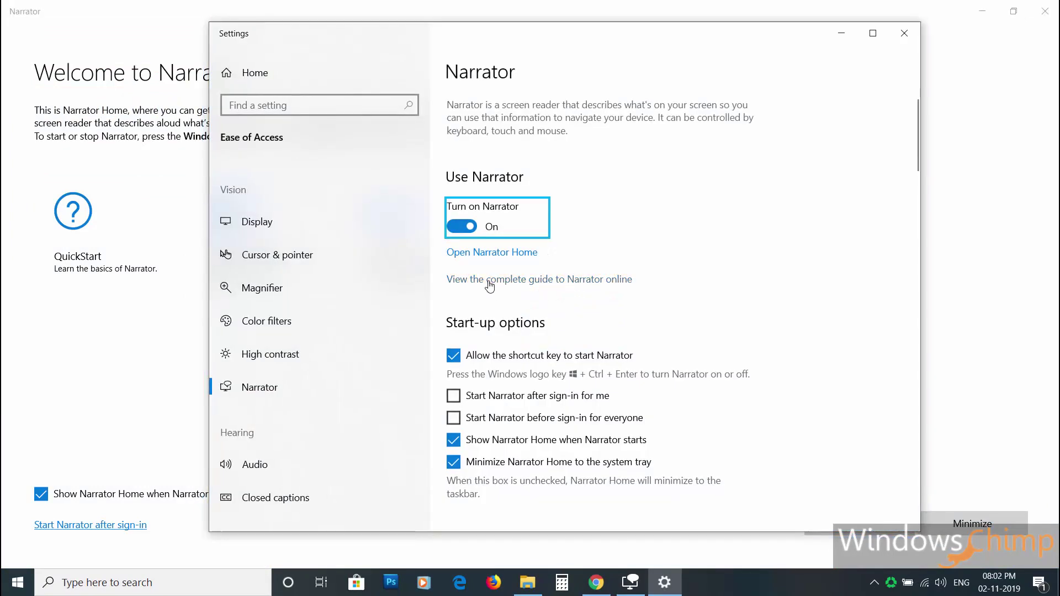
scroll(489, 285, down, 3)
scroll(519, 364, down, 6)
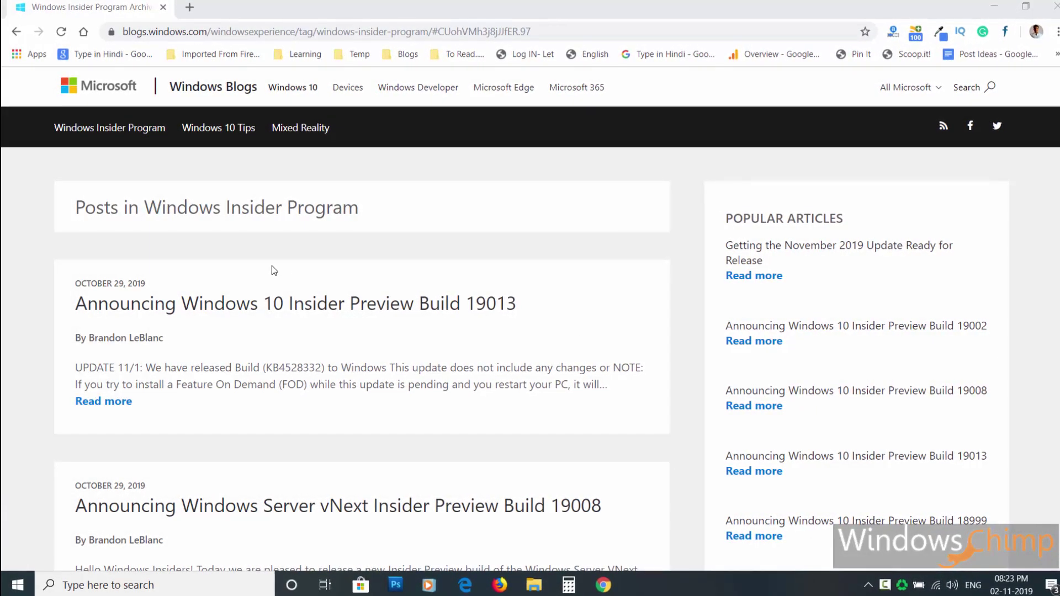
Browse the Windows Insider Program posts in Chrome and open the article "Getting the November 2019 Update Ready for Release".
scroll(288, 331, down, 5)
scroll(290, 334, down, 2)
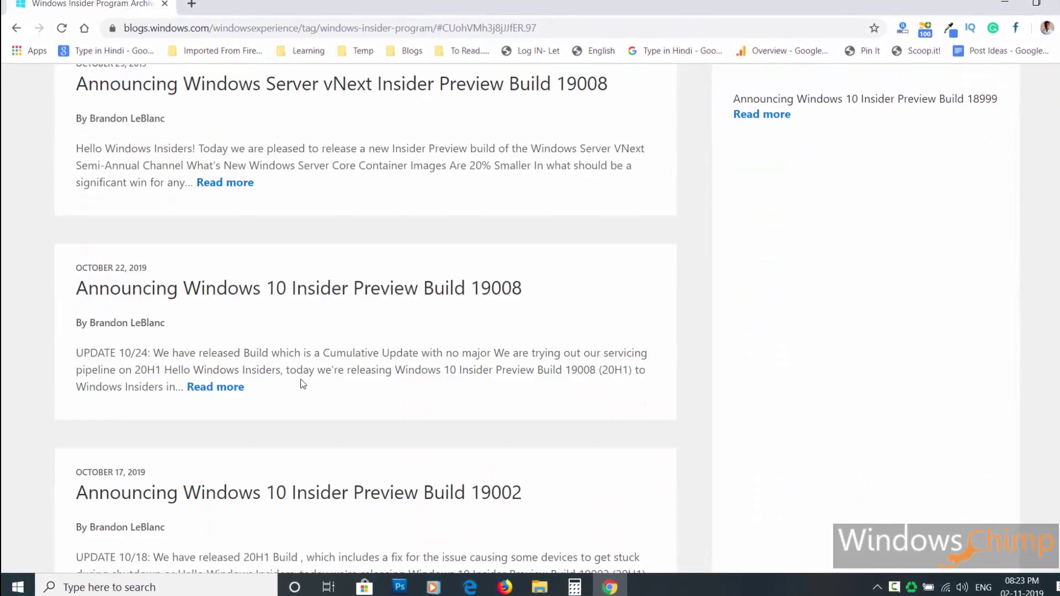
scroll(380, 305, down, 5)
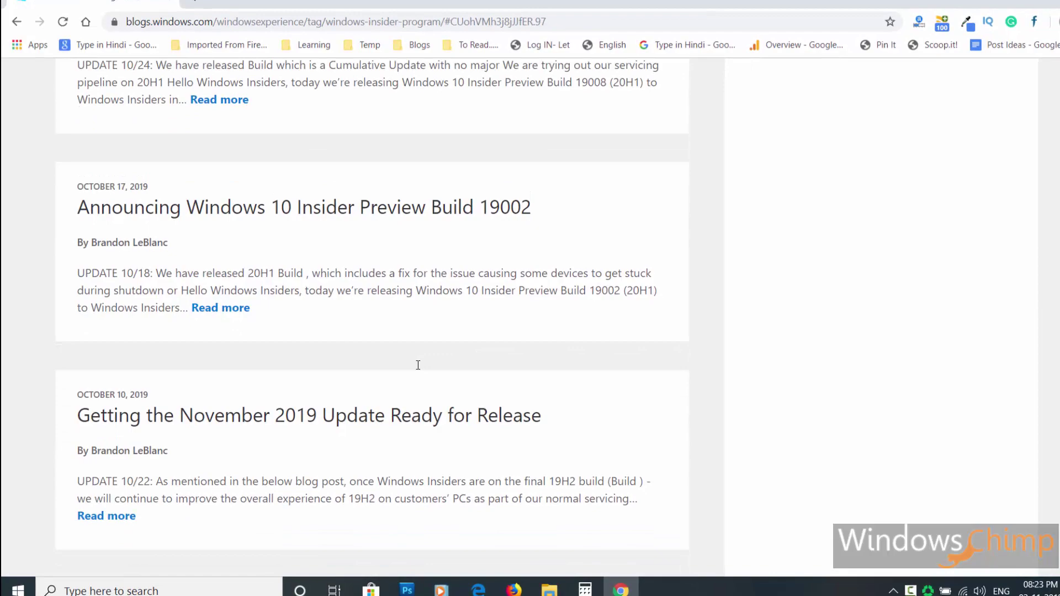
scroll(418, 365, down, 2)
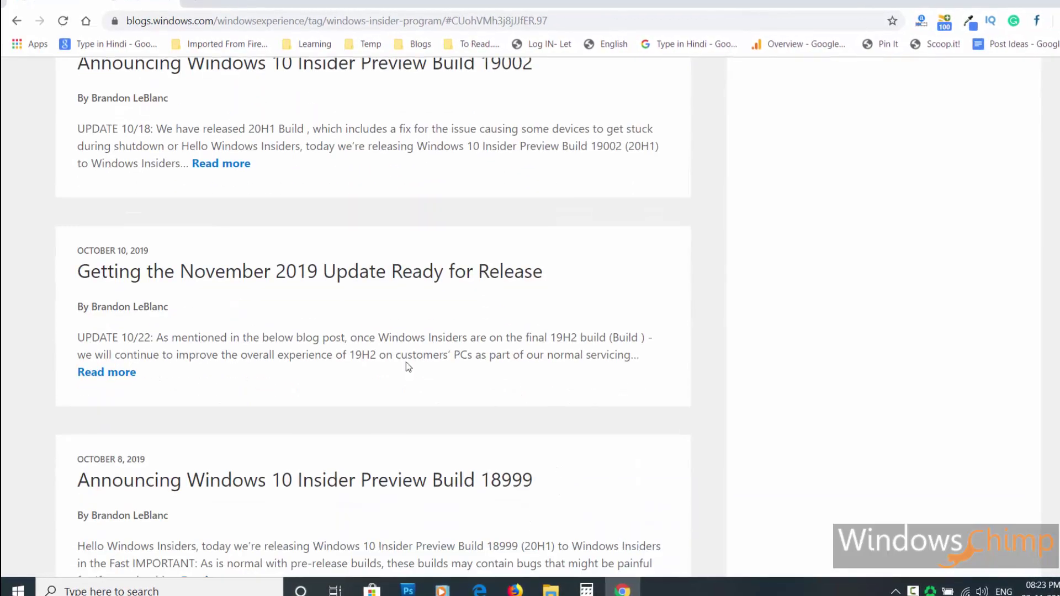
scroll(748, 375, up, 10)
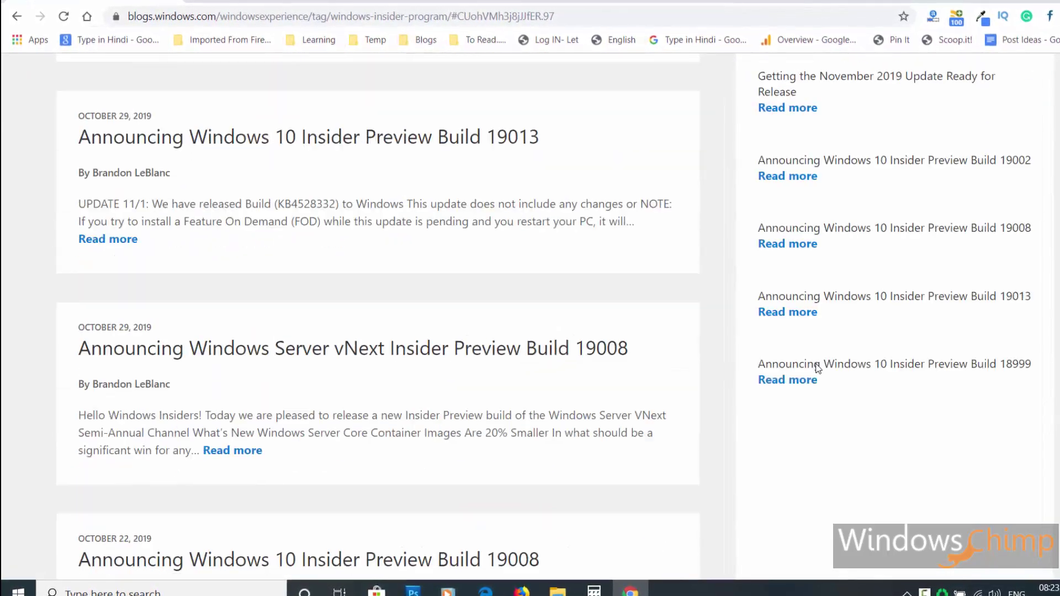
scroll(818, 369, up, 3)
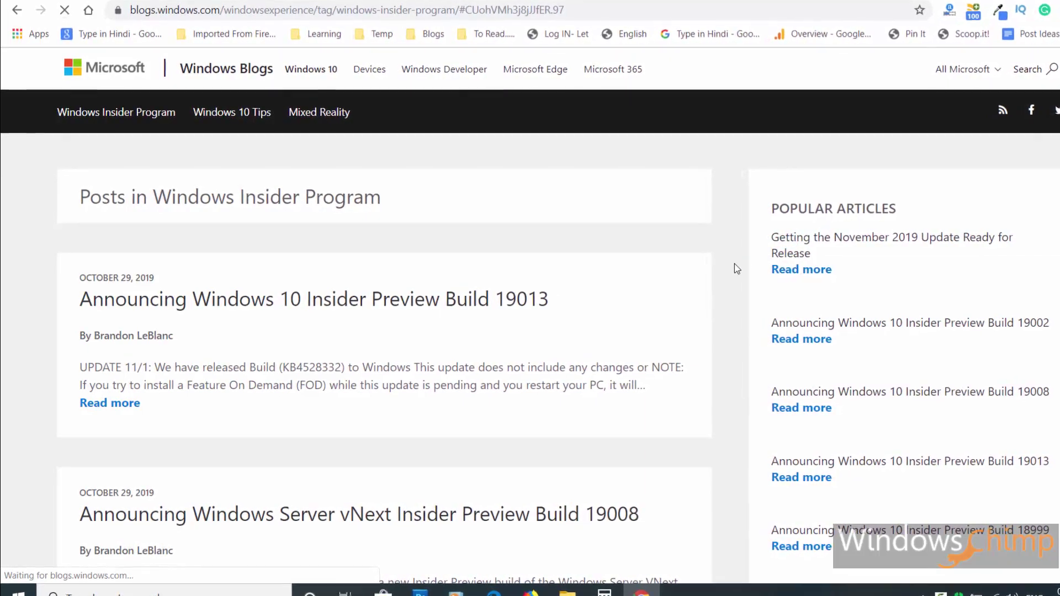
Read the article's update notes and highlight the Windows Insider Program ring advice under "Check your Windows Insider Program settings".
scroll(324, 280, down, 2)
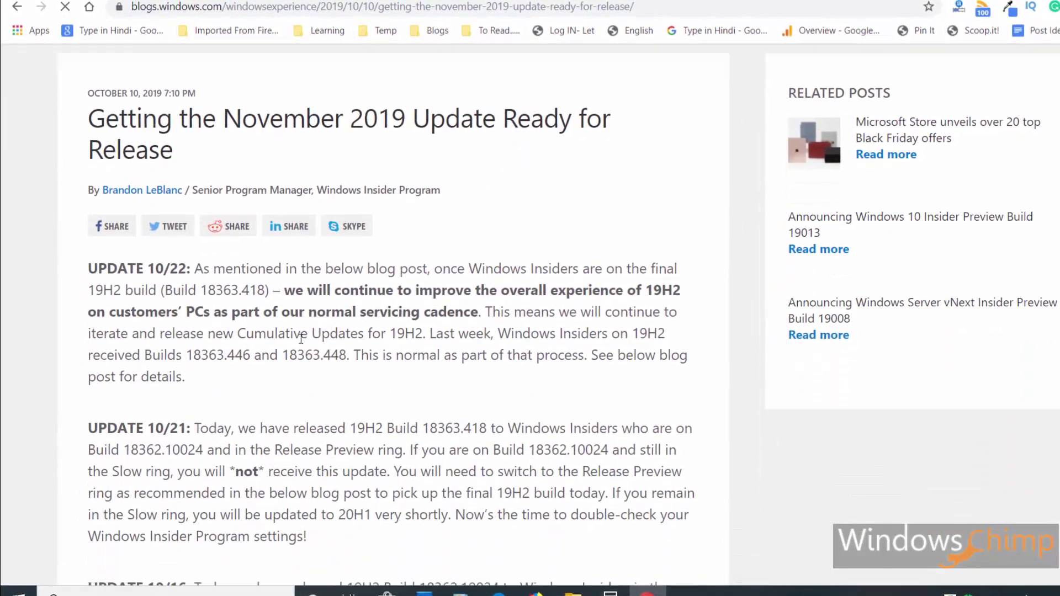
scroll(301, 338, down, 6)
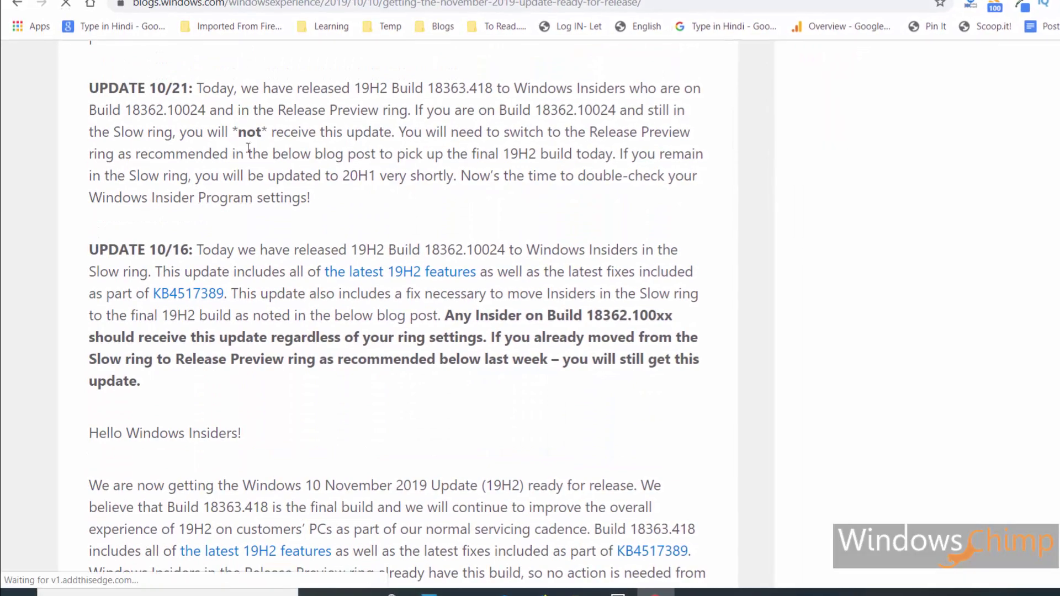
scroll(281, 292, down, 8)
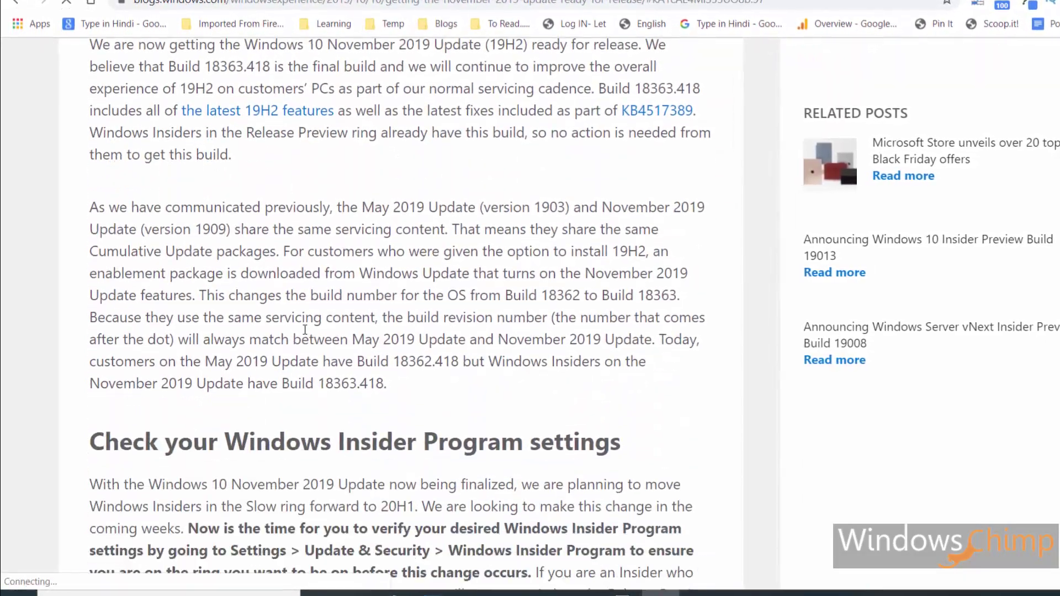
scroll(305, 329, down, 6)
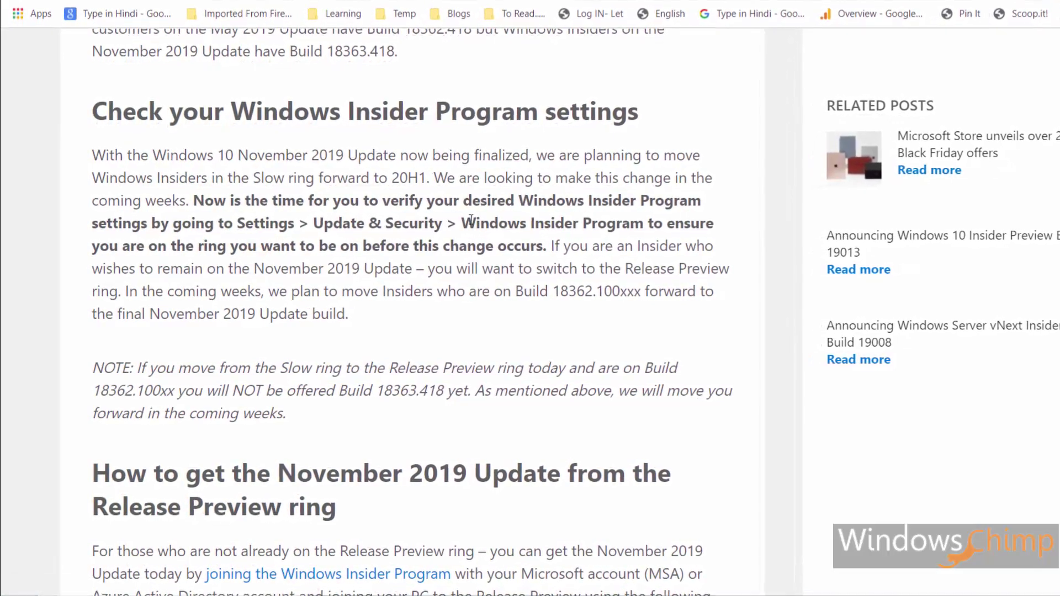
drag(471, 220, 525, 251)
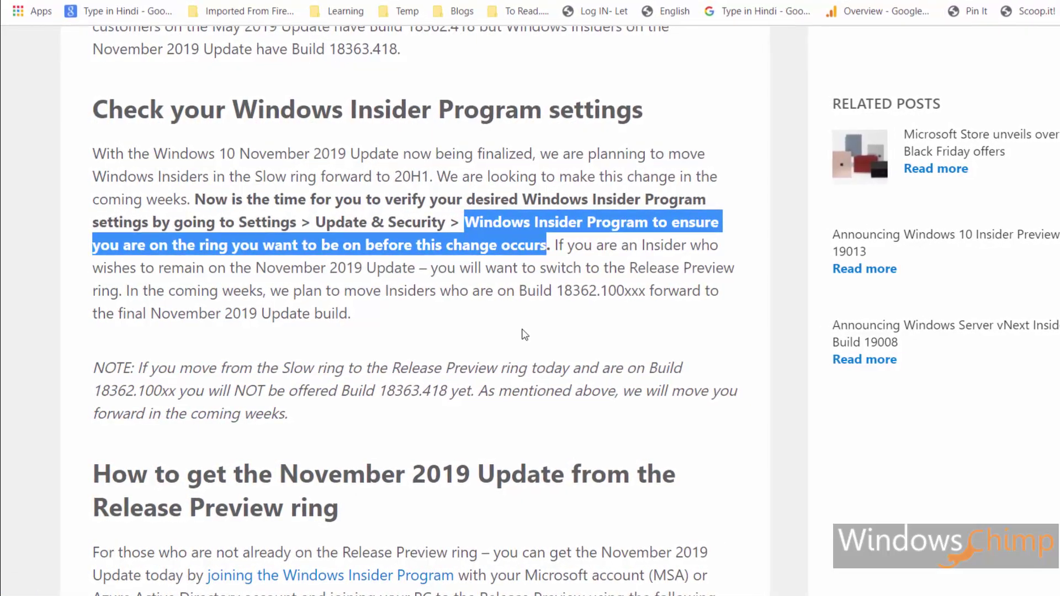
Examine Steps 1 to 7 for getting the November 2019 Update from the Release Preview ring.
scroll(525, 335, down, 6)
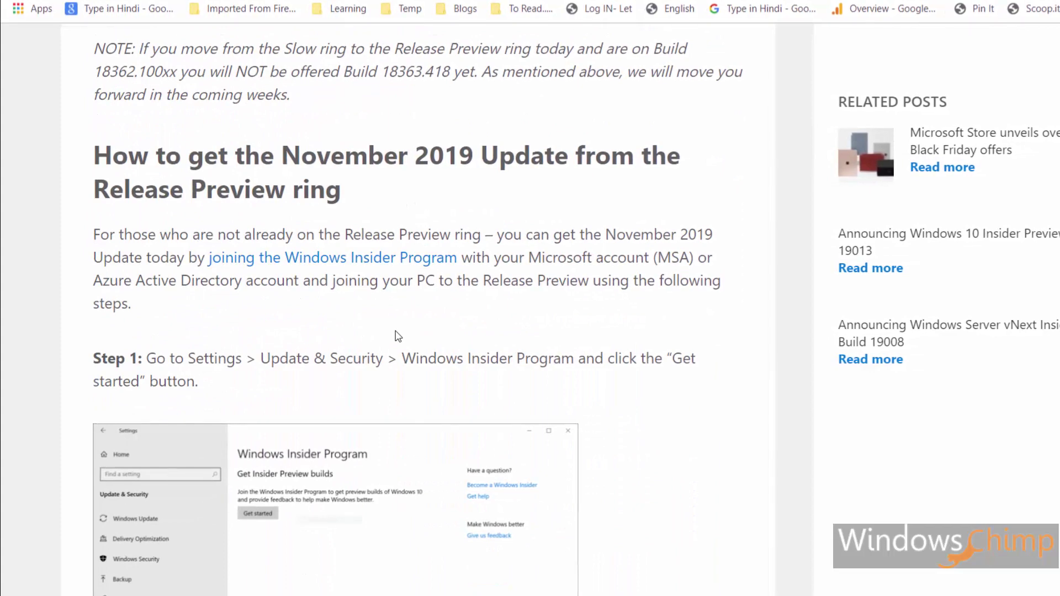
scroll(398, 335, down, 2)
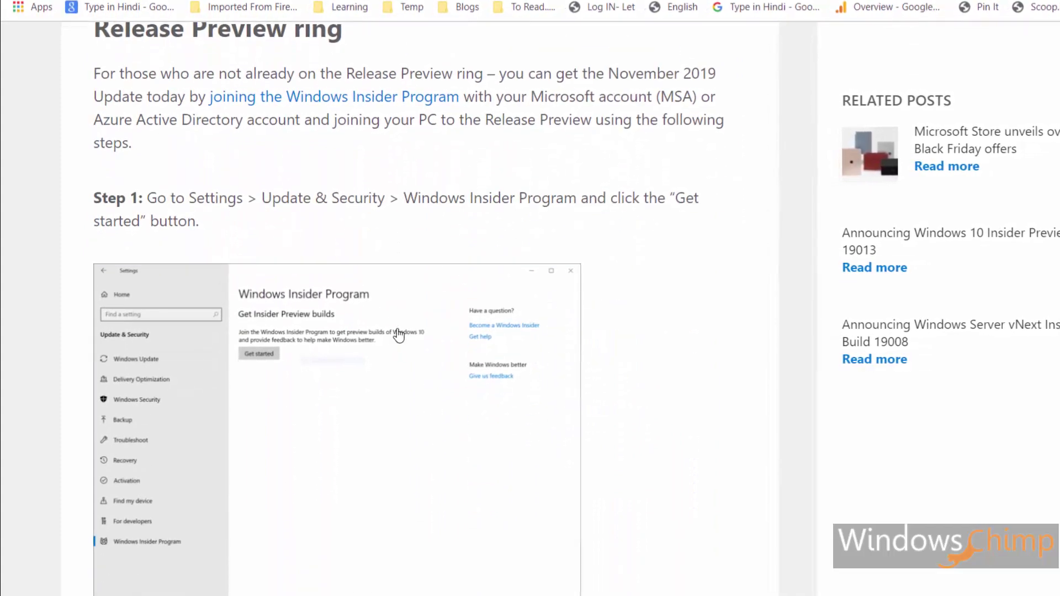
scroll(399, 335, up, 2)
scroll(398, 335, down, 2)
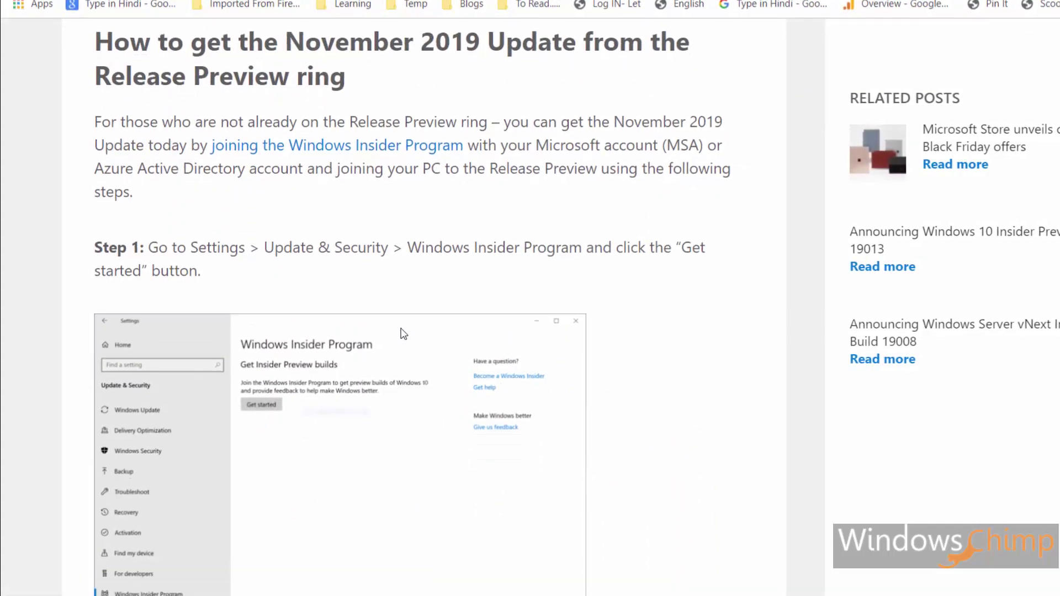
scroll(404, 333, down, 14)
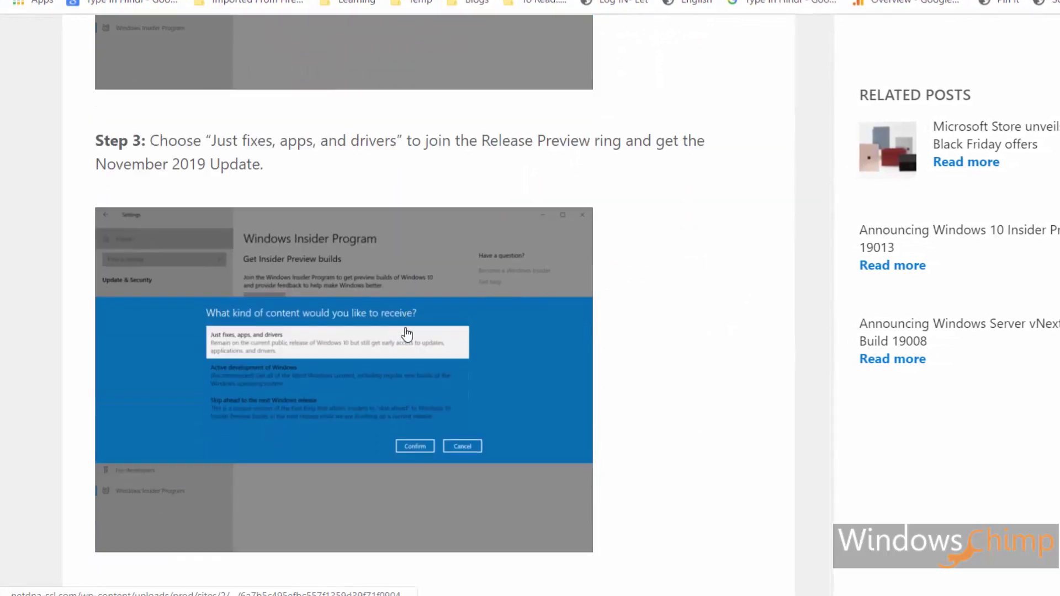
scroll(407, 334, down, 20)
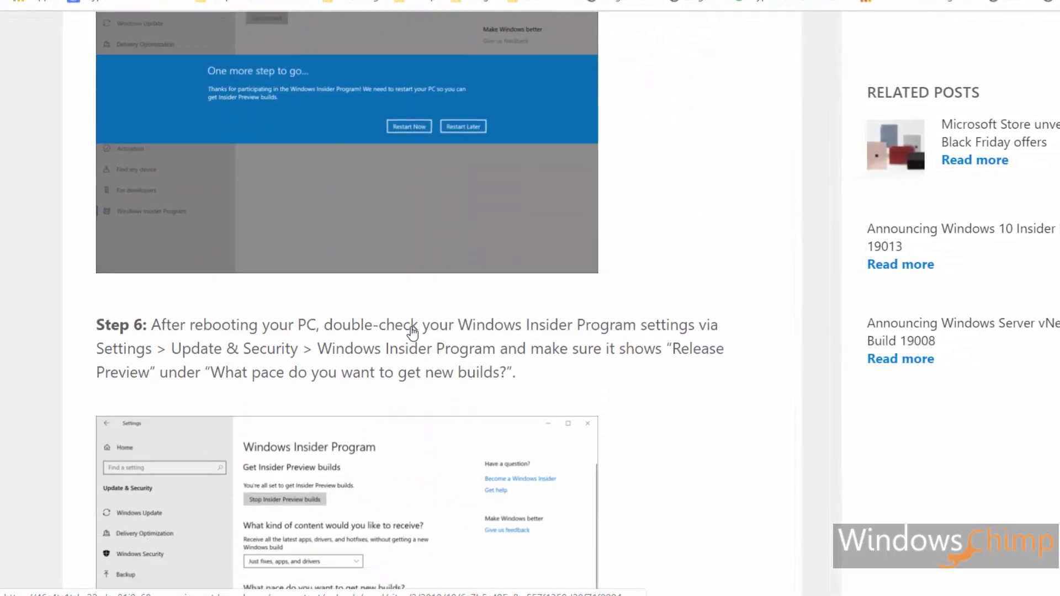
scroll(414, 332, down, 7)
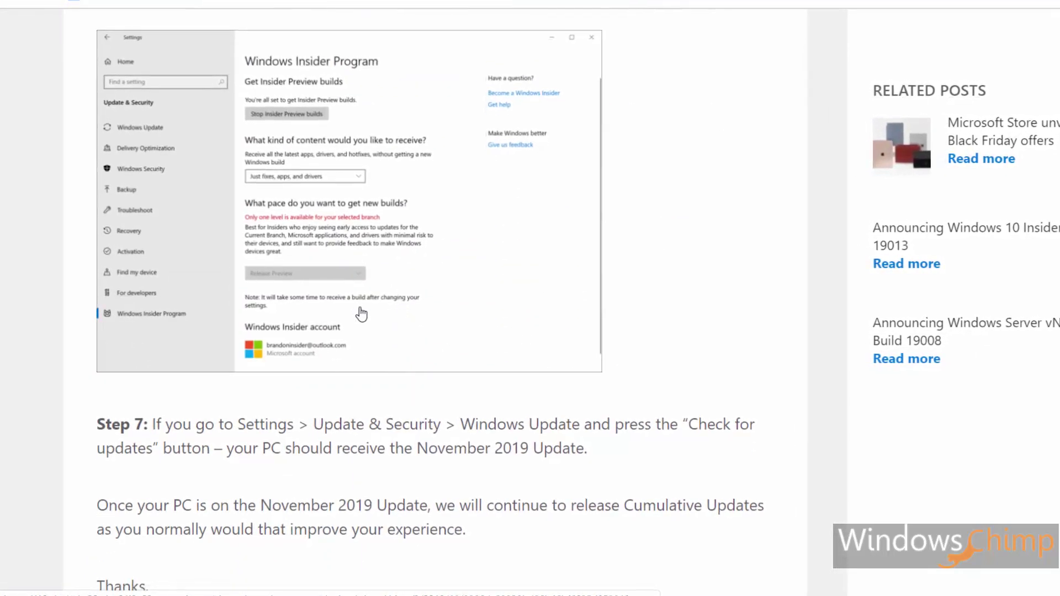
scroll(365, 317, down, 9)
scroll(370, 323, up, 5)
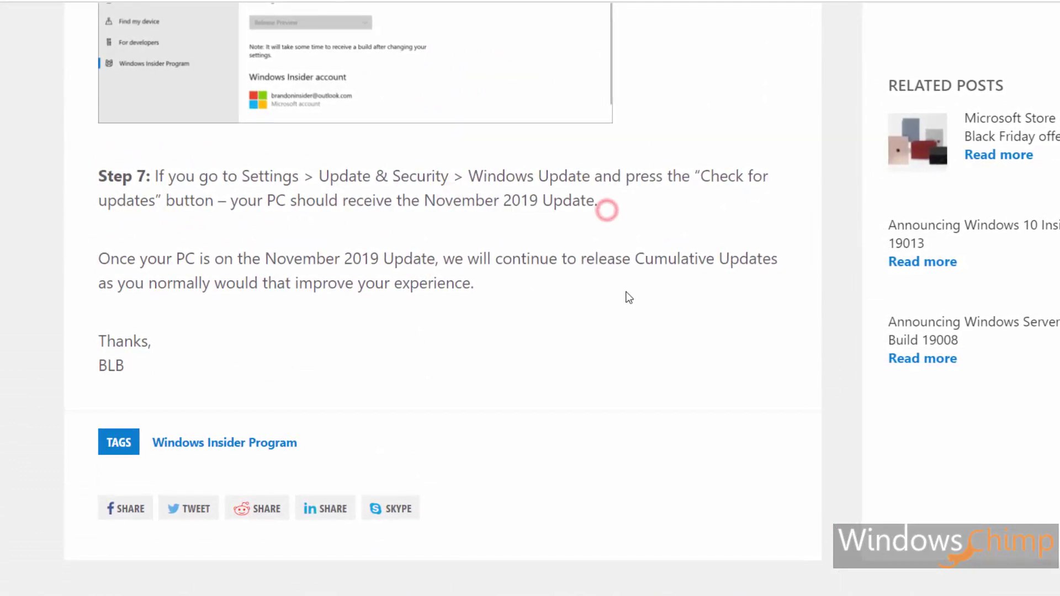
scroll(628, 293, up, 2)
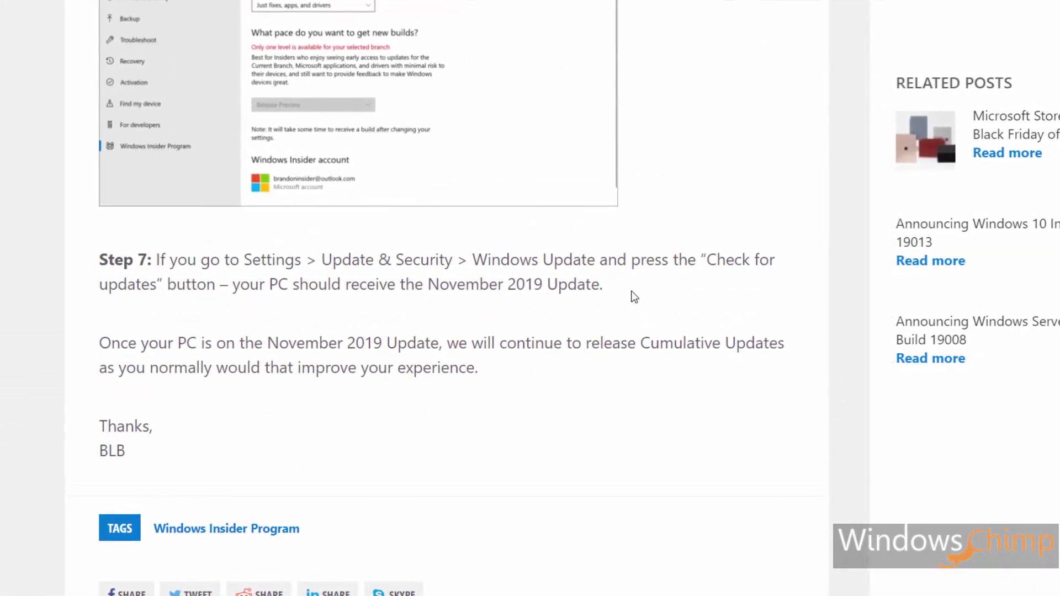